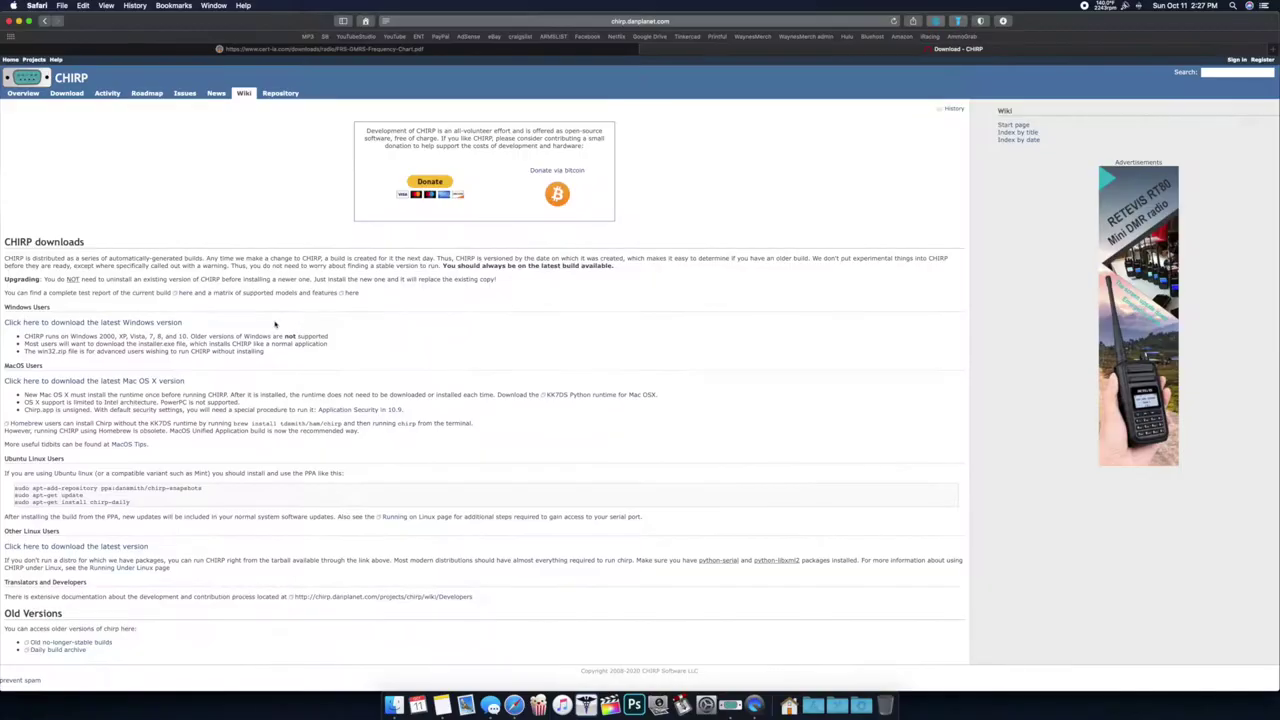
View the Windows and Mac downloads on the CHIRP page and the saved CHIRP and frequency chart links in Notes.
left_click(651, 26)
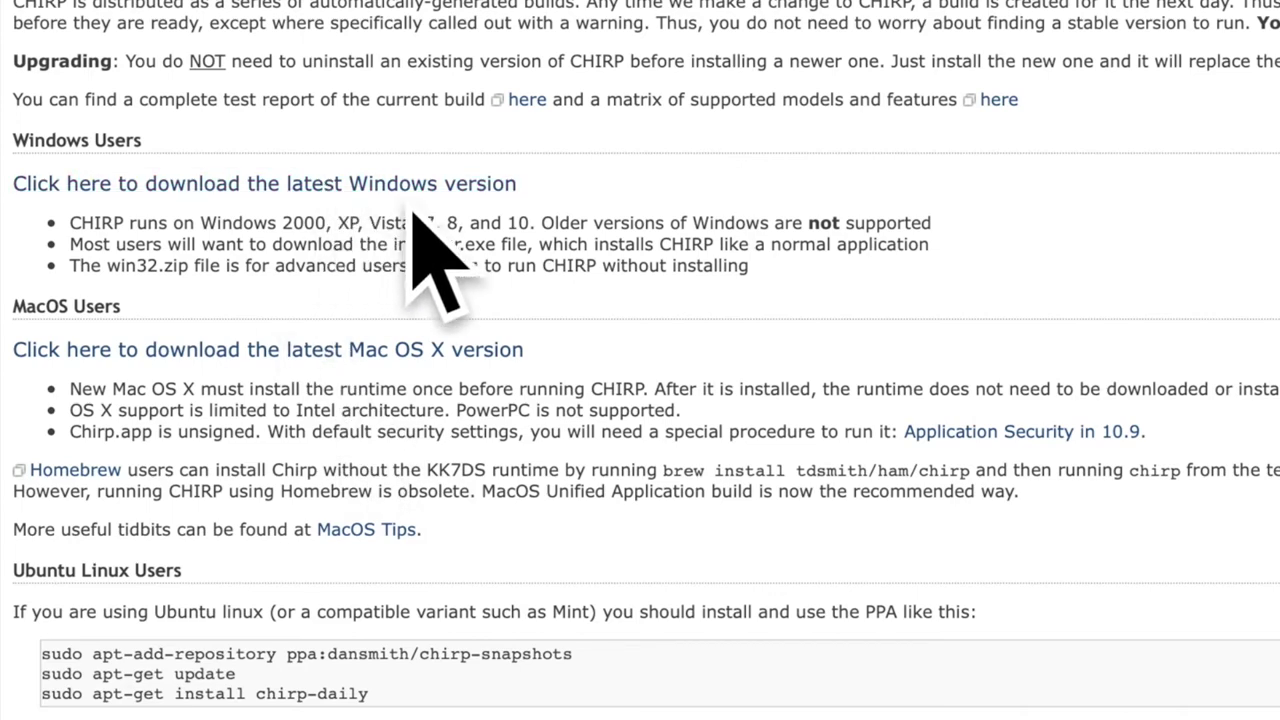
left_click(446, 360)
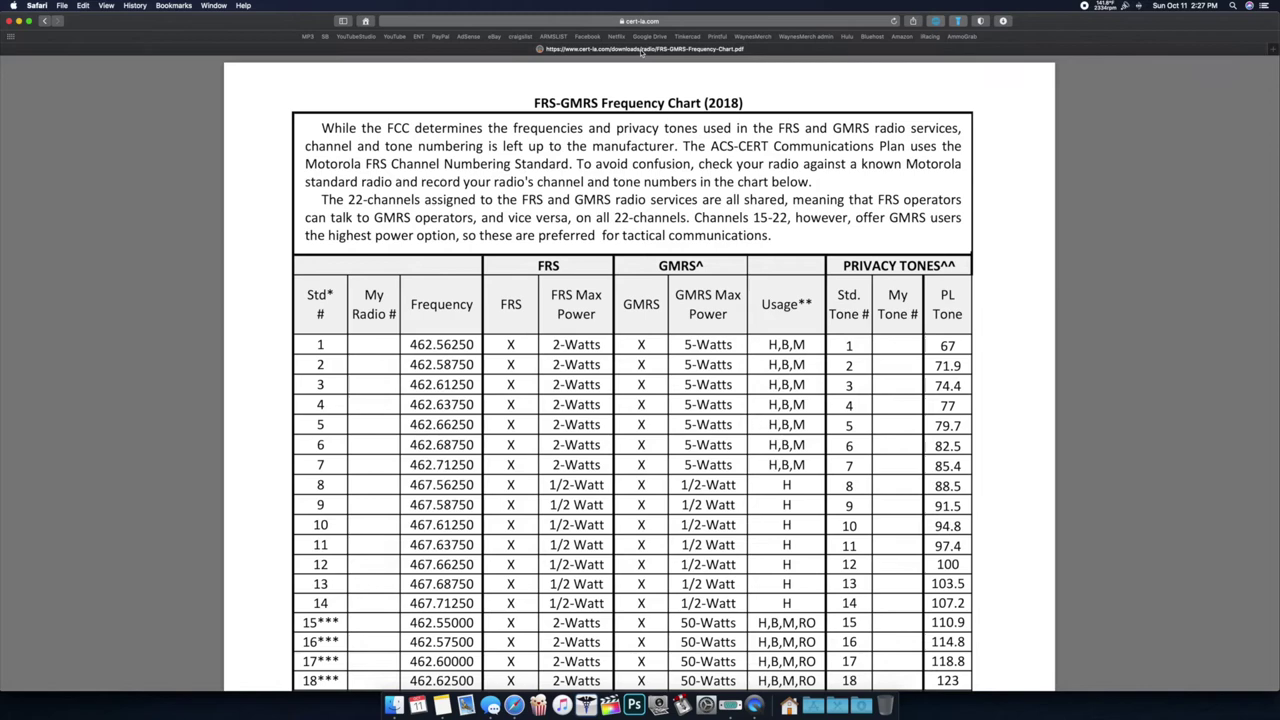
left_click(442, 706)
left_click_drag(997, 245, 962, 238)
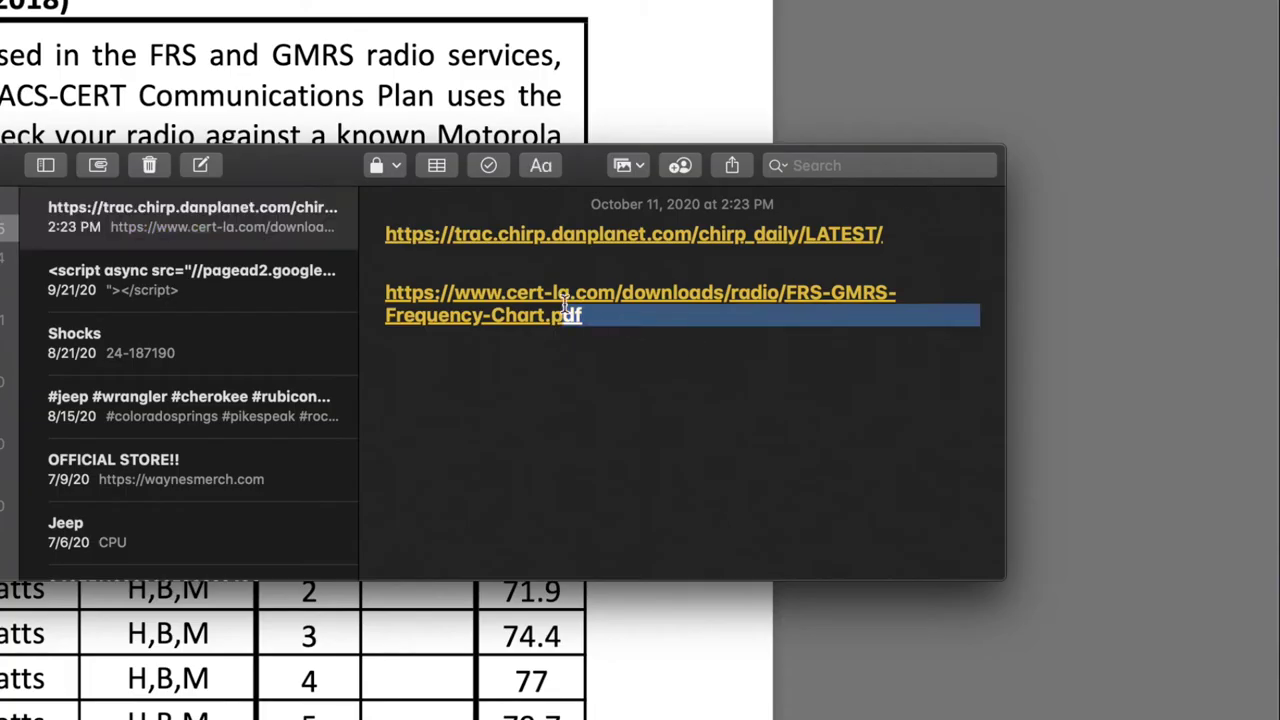
left_click_drag(566, 305, 386, 291)
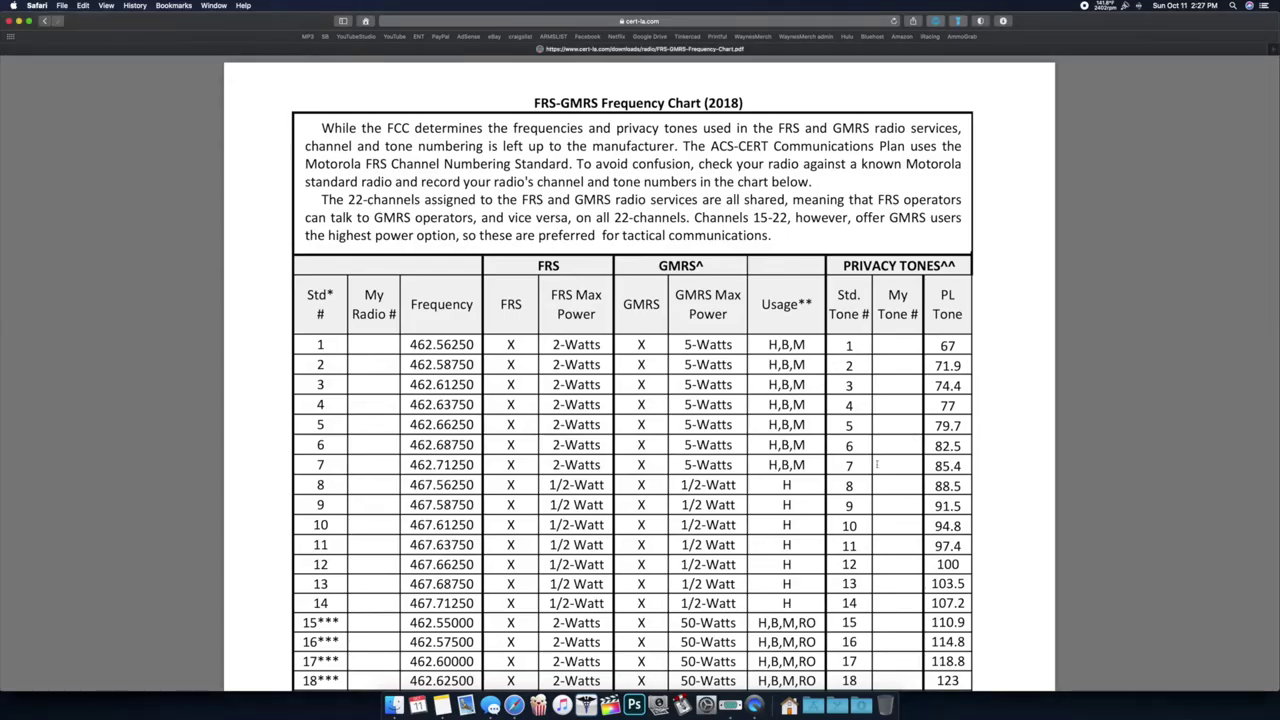
Examine the channel frequencies, power limits and privacy tones in the FRS-GMRS frequency chart.
scroll(875, 465, "down", 5)
scroll(875, 465, "down", 3)
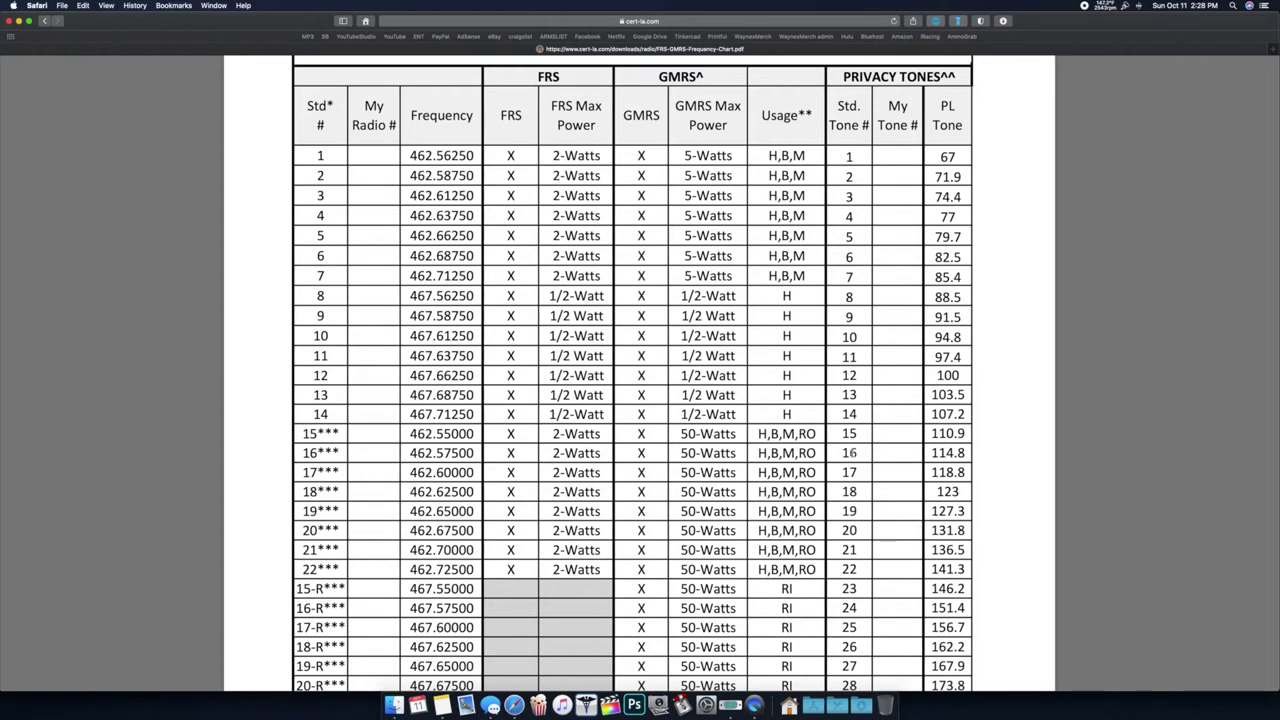
scroll(846, 494, "down", 5)
scroll(847, 495, "up", 9)
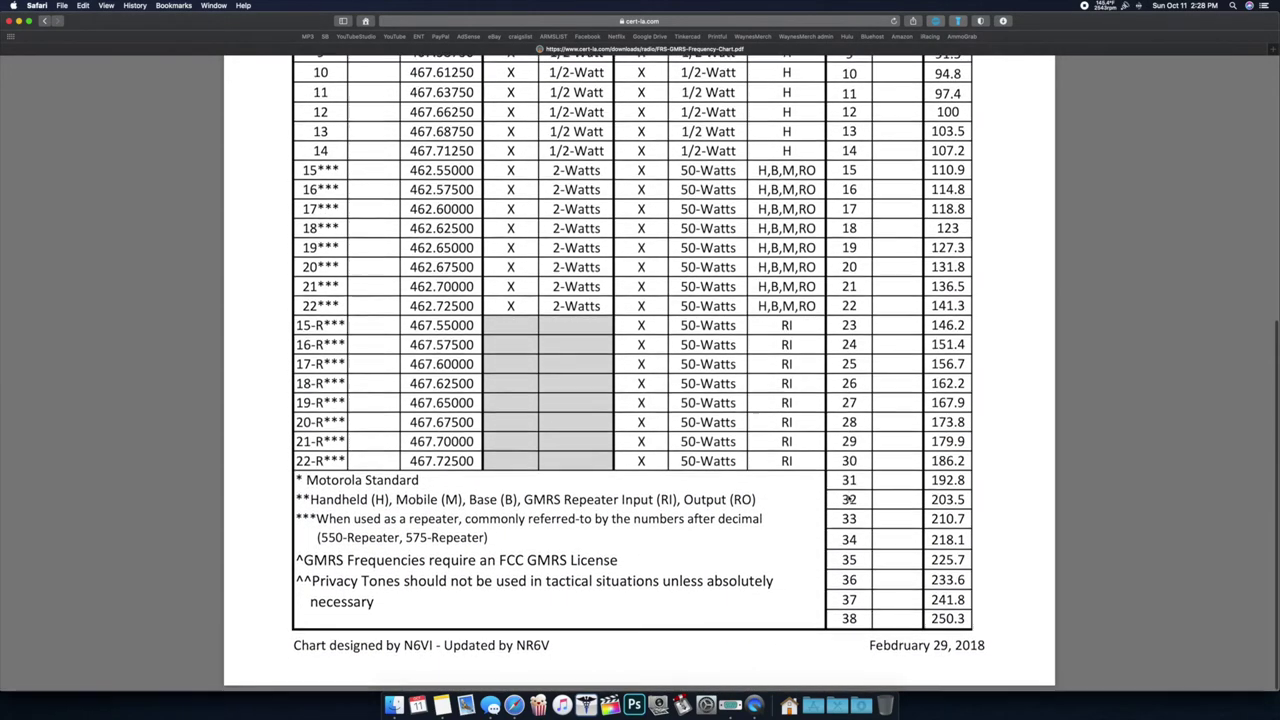
scroll(907, 432, "down", 4)
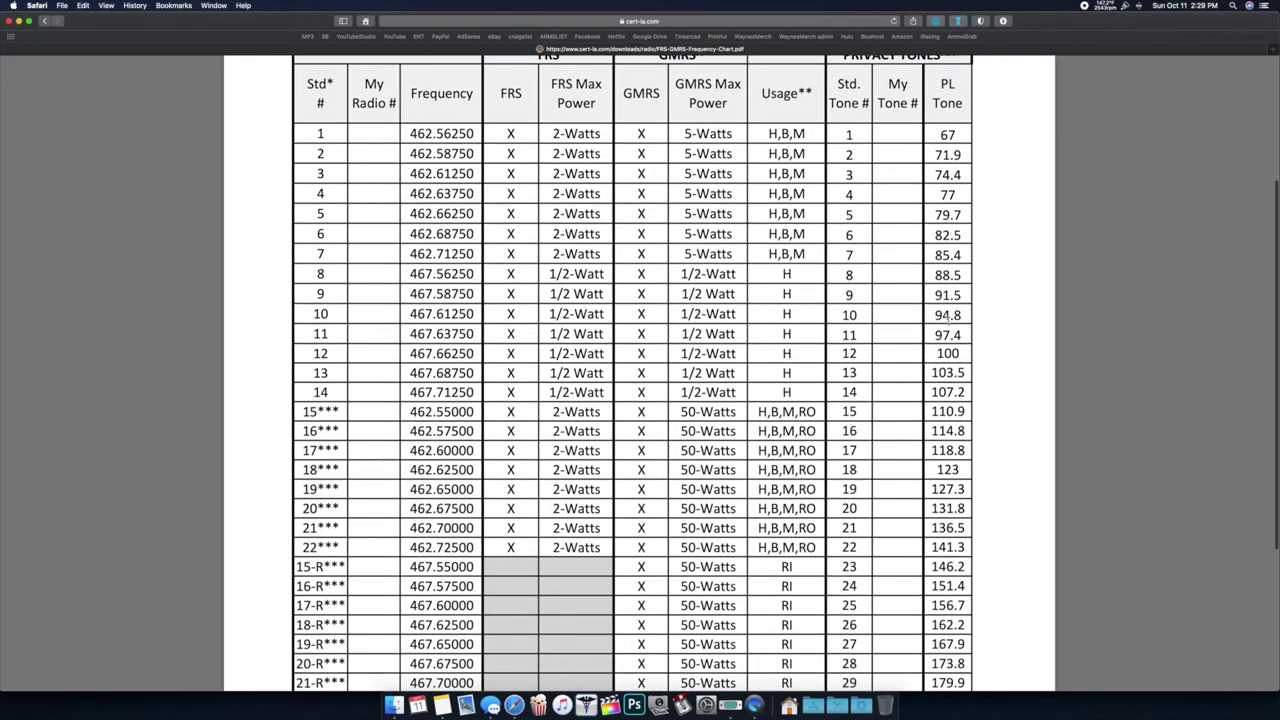
scroll(948, 316, "down", 2)
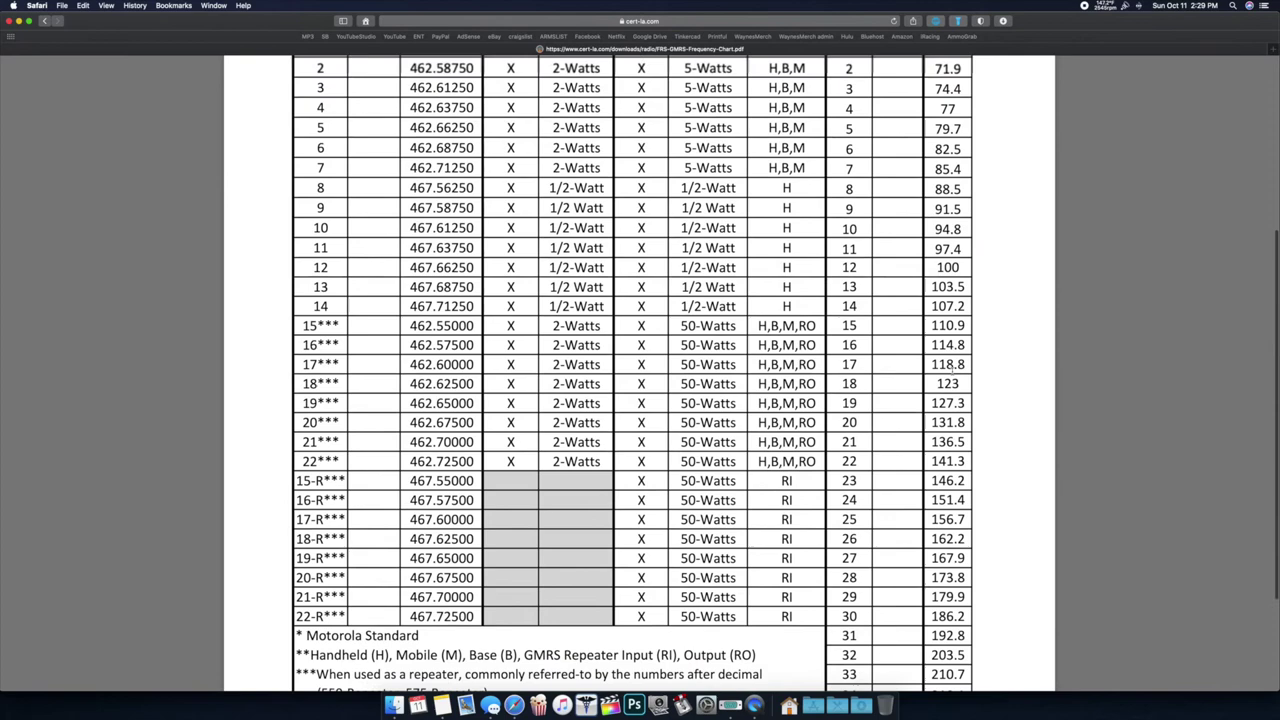
scroll(953, 373, "up", 3)
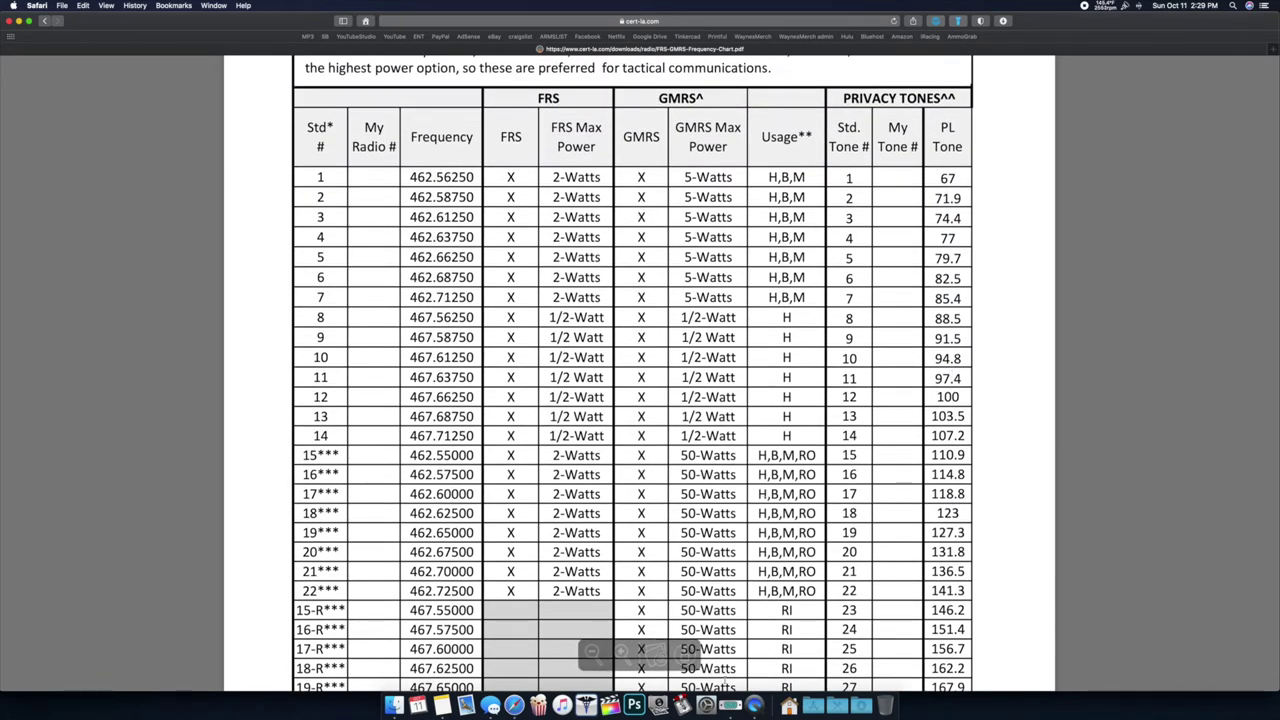
Switch to CHIRP and examine the FRS and GMRS channels in the Baofeng UV-9R memory list.
left_click(729, 705)
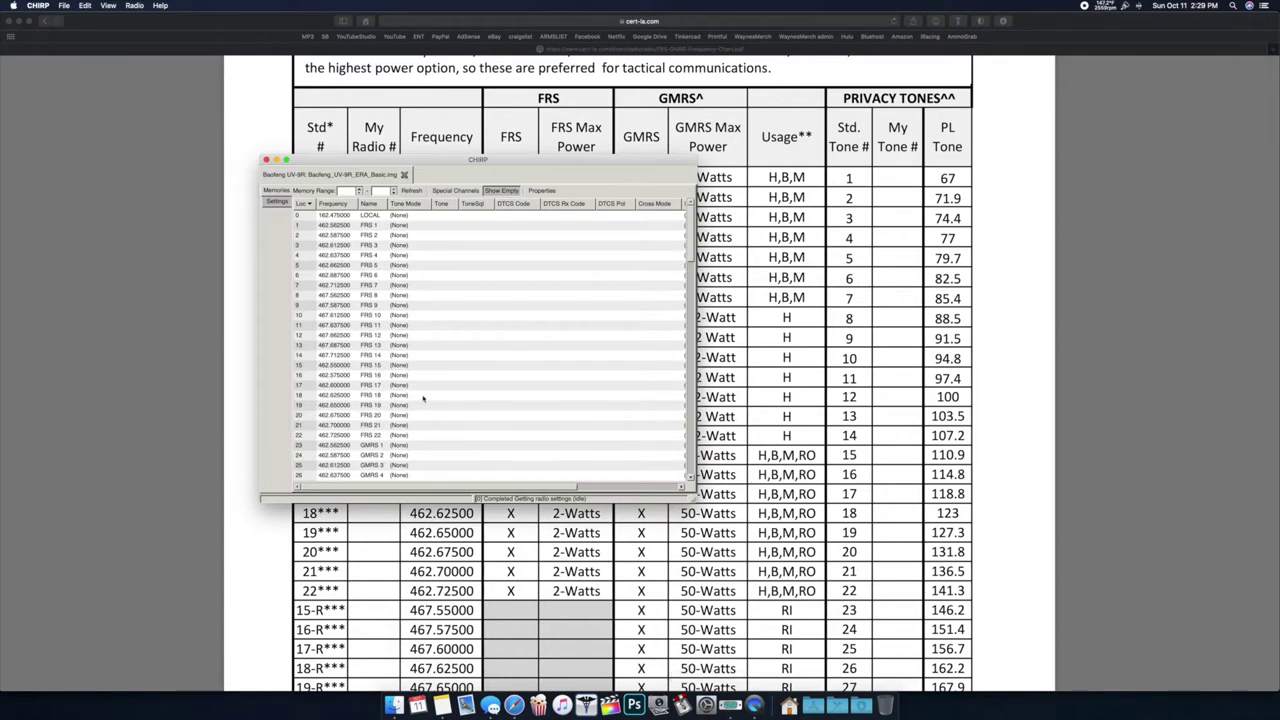
scroll(420, 398, "down", 1)
scroll(420, 398, "down", 5)
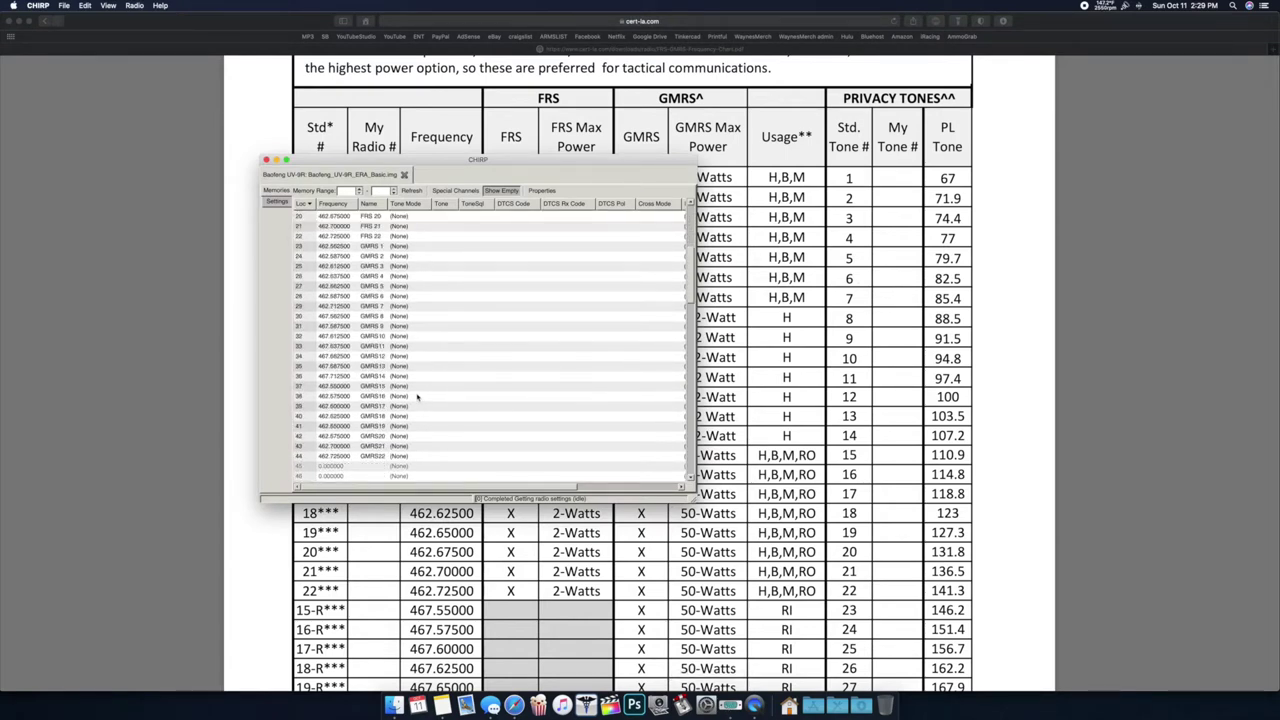
scroll(418, 398, "up", 5)
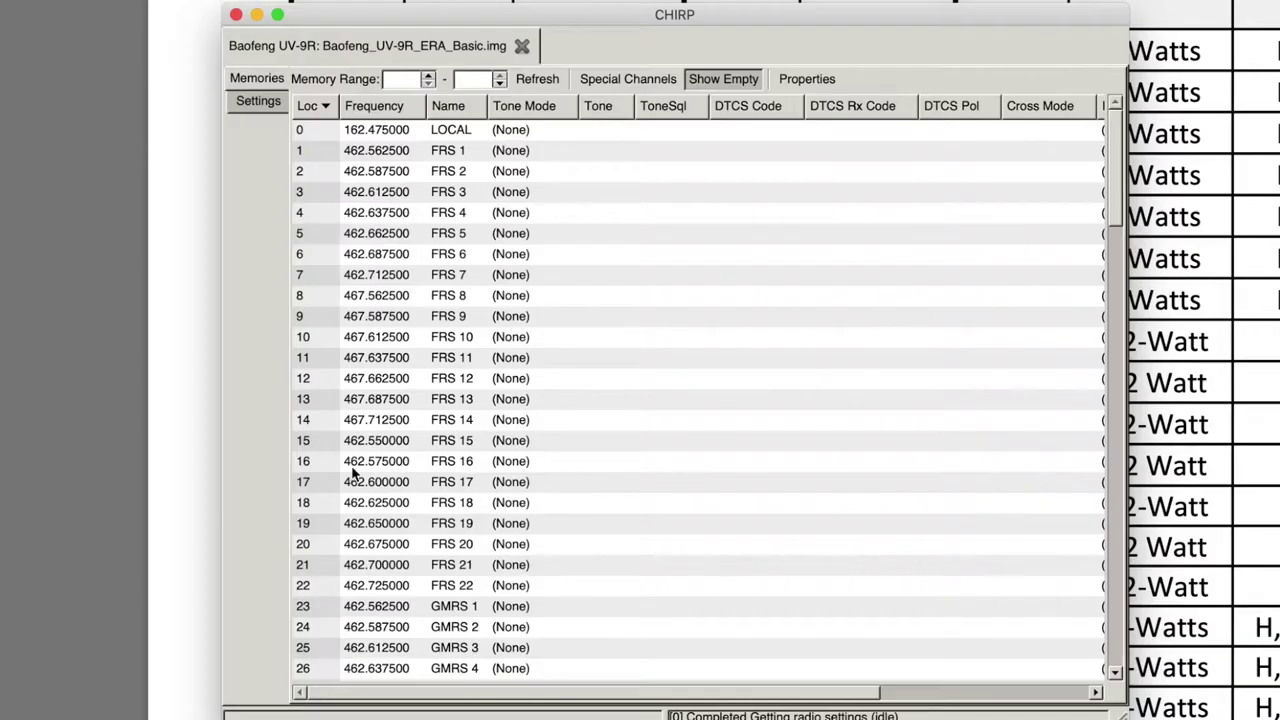
scroll(358, 392, "down", 1)
scroll(355, 385, "up", 1)
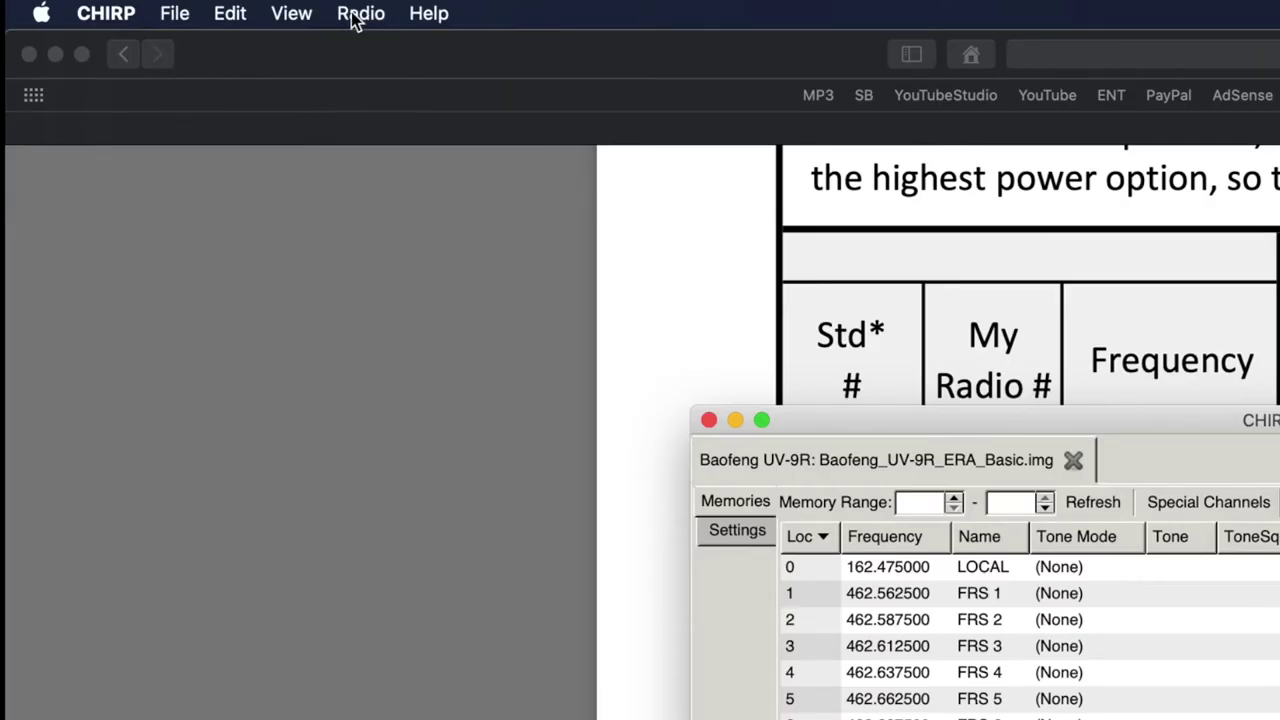
left_click(361, 13)
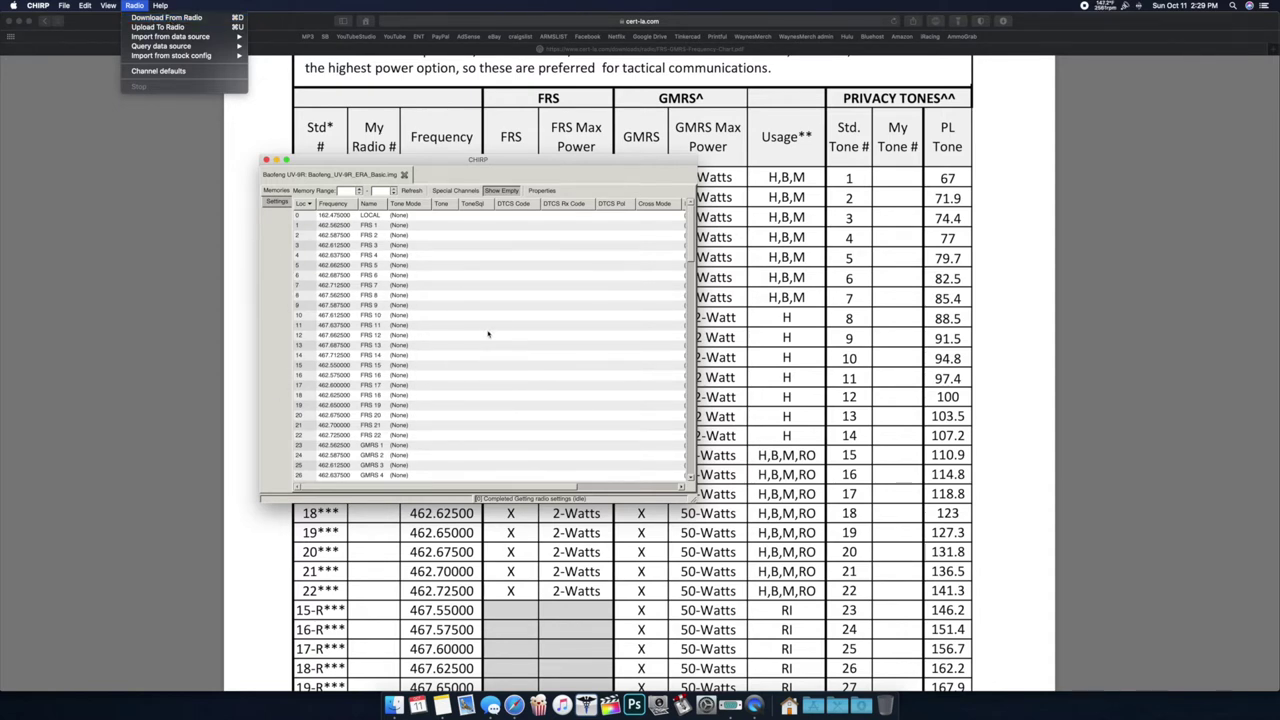
left_click(434, 340)
scroll(433, 340, "down", 8)
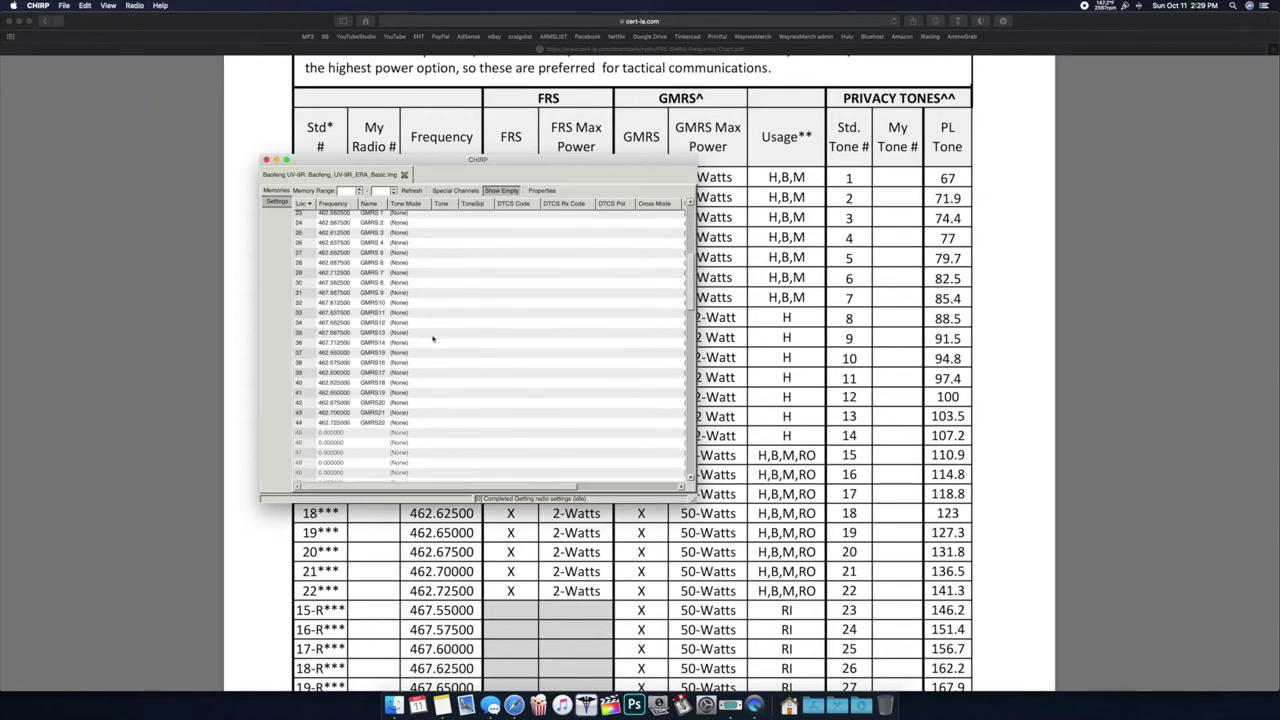
scroll(373, 316, "up", 8)
scroll(500, 330, "down", 5)
scroll(500, 328, "up", 5)
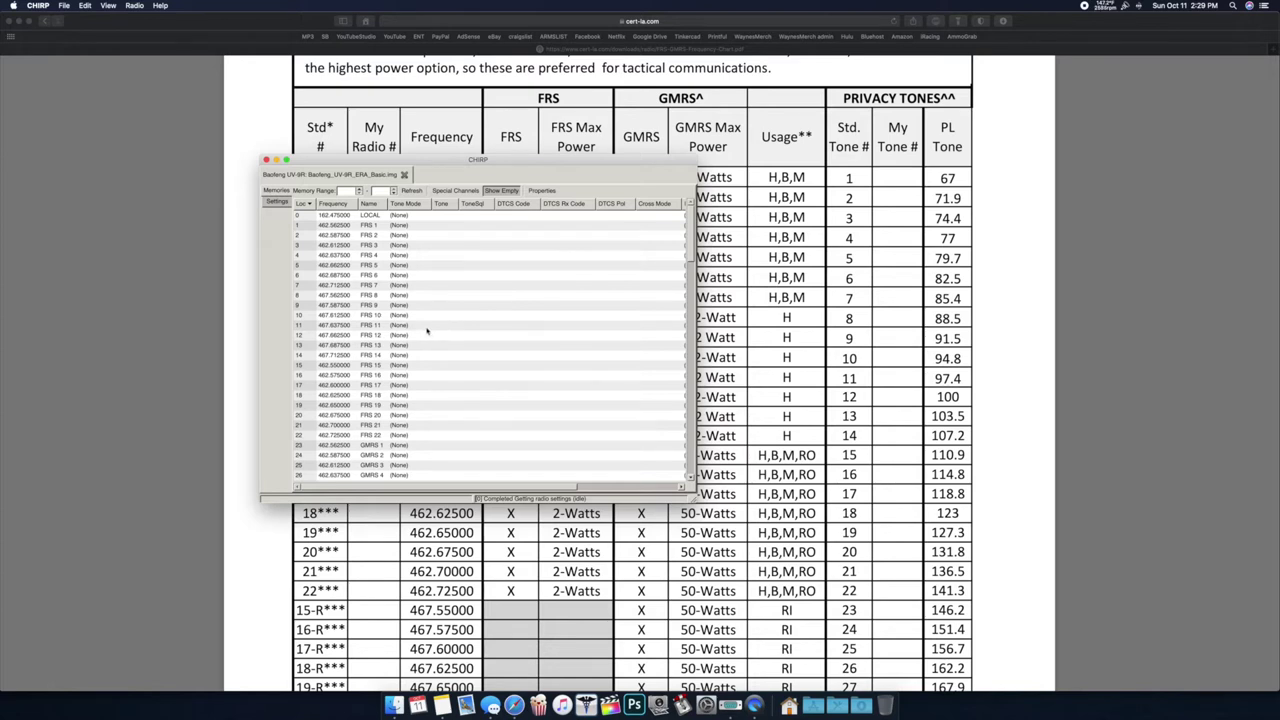
Open the US FRS and GMRS Channels stock configuration for import into the Baofeng UV-9R image.
left_click(134, 5)
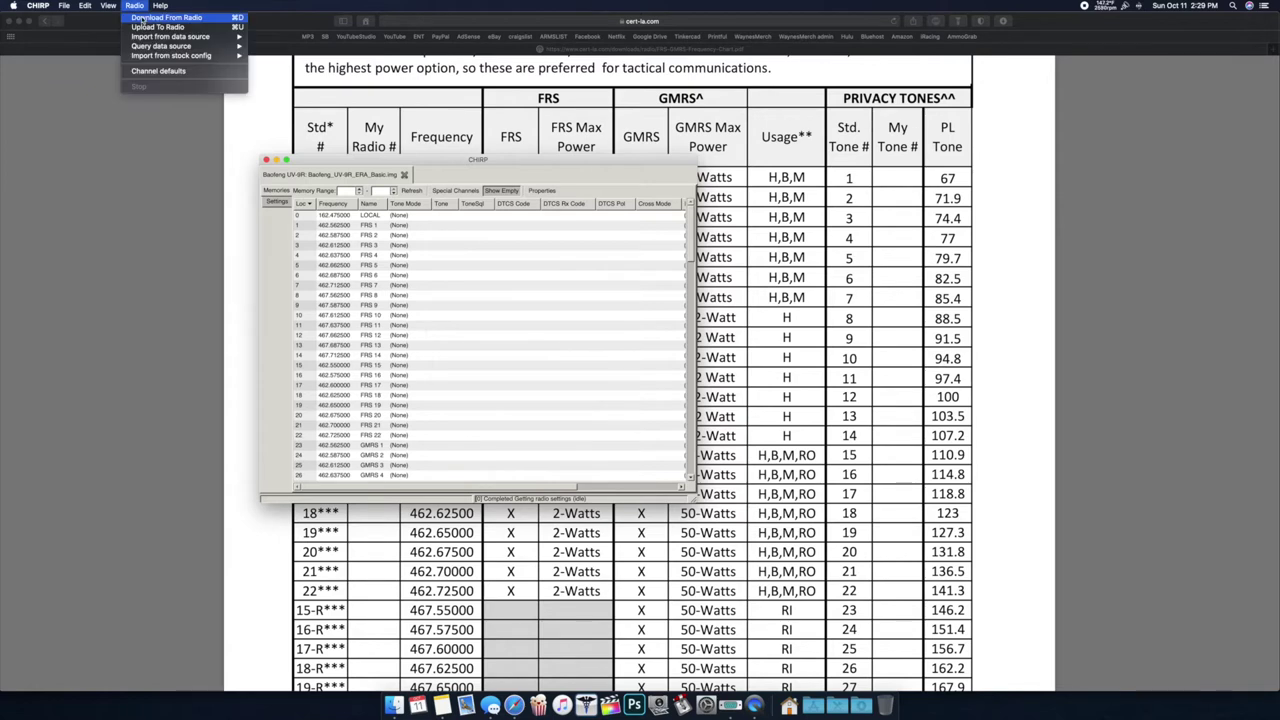
left_click(143, 17)
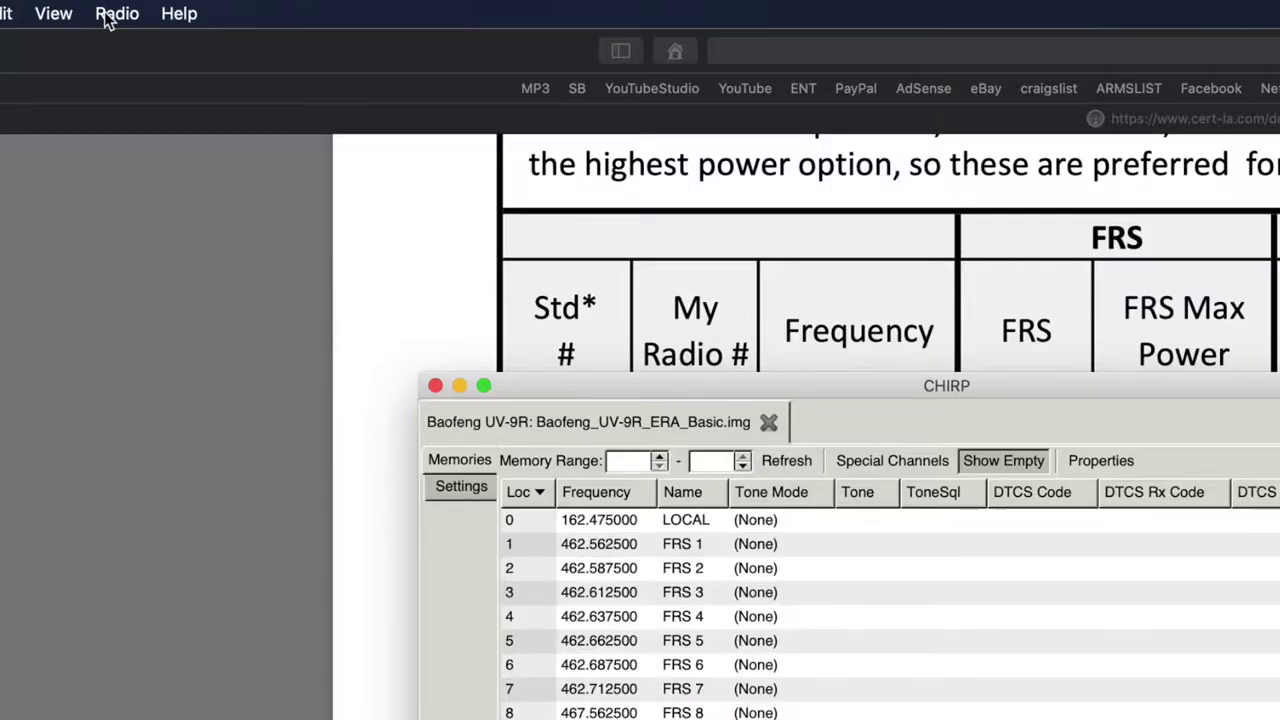
left_click(134, 5)
mouse_move(154, 95)
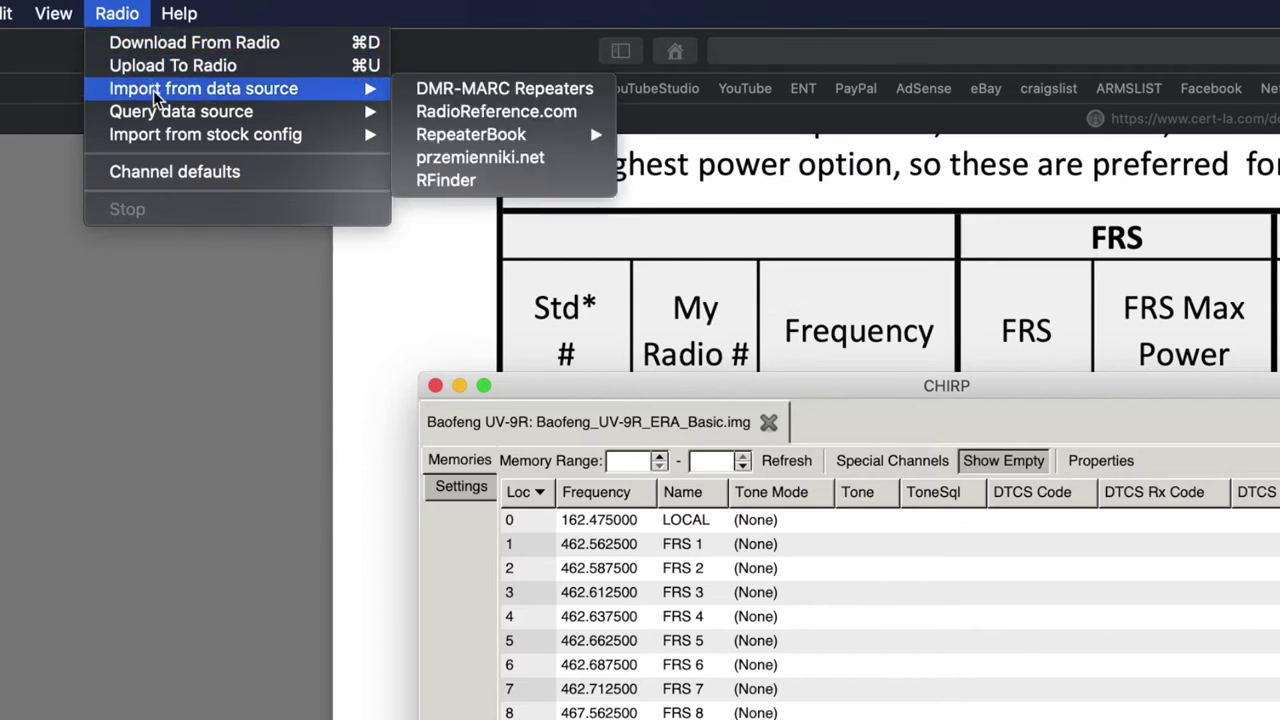
mouse_move(174, 131)
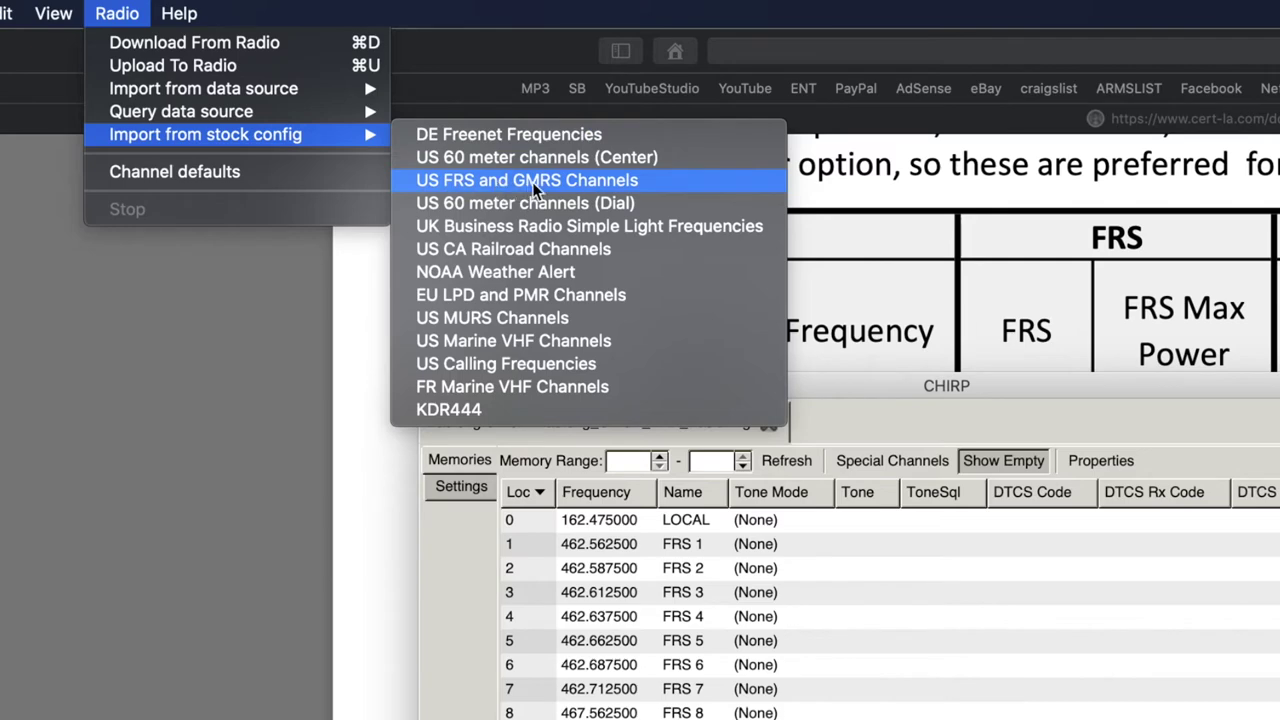
left_click(556, 184)
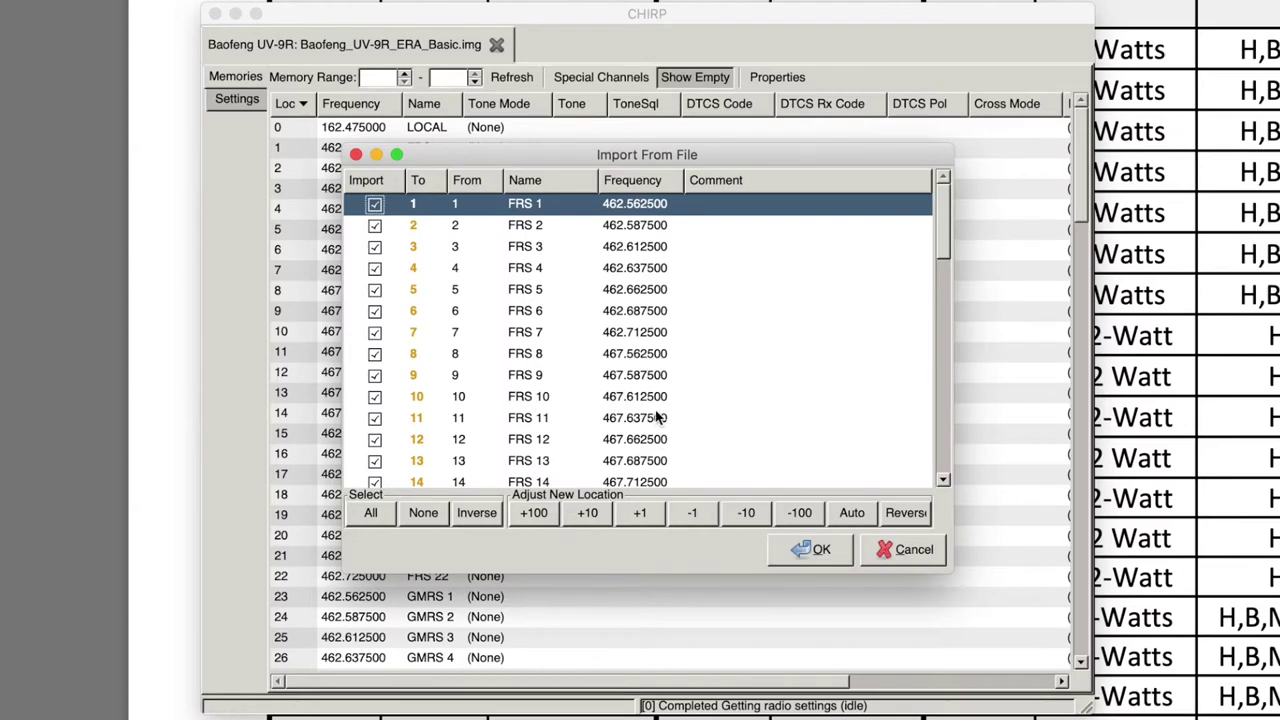
Review the selected FRS, GMRS and repeater channels in the import list and accept the import.
scroll(660, 417, "down", 10)
scroll(658, 417, "down", 10)
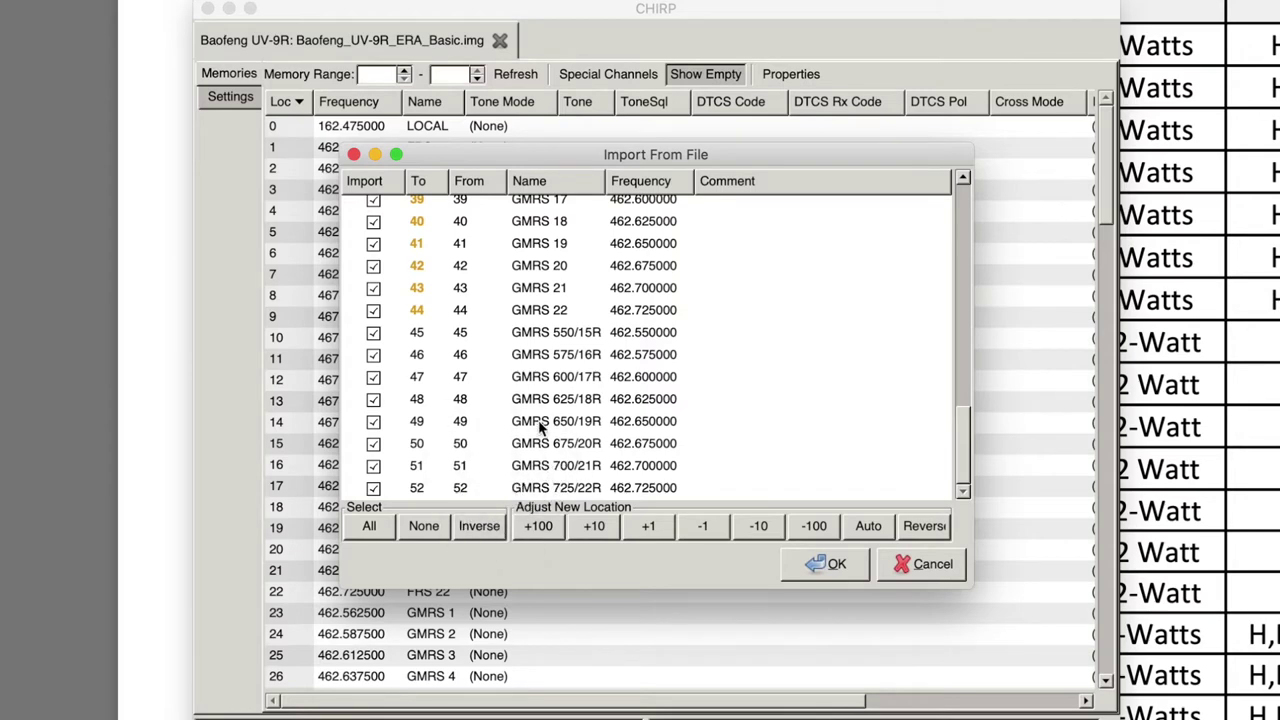
scroll(536, 424, "up", 6)
scroll(540, 428, "up", 2)
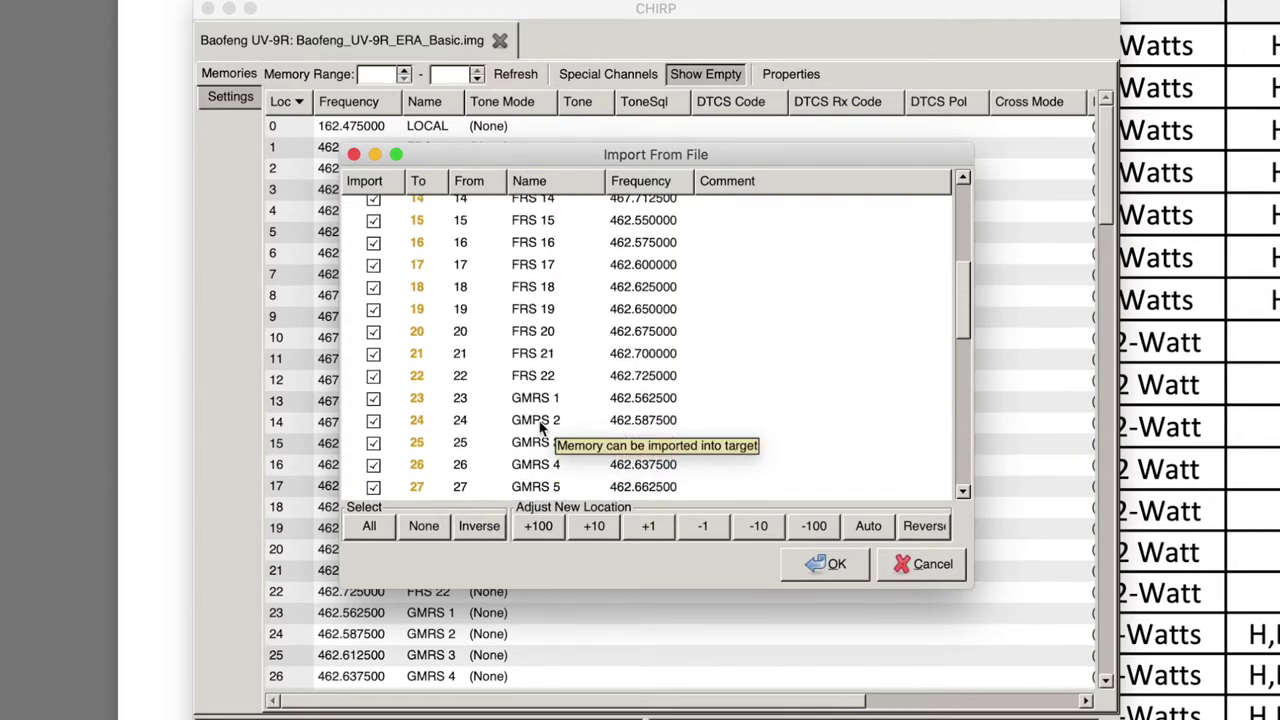
scroll(462, 380, "up", 1)
scroll(462, 380, "up", 3)
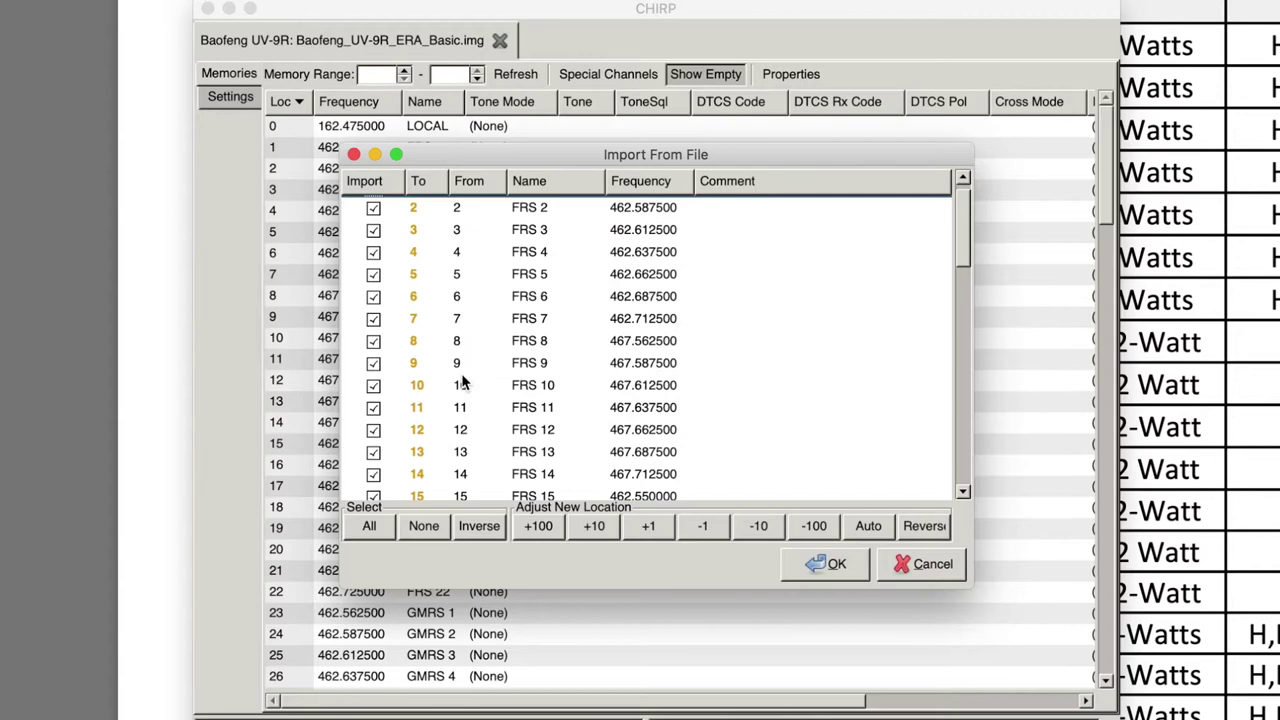
scroll(468, 382, "down", 6)
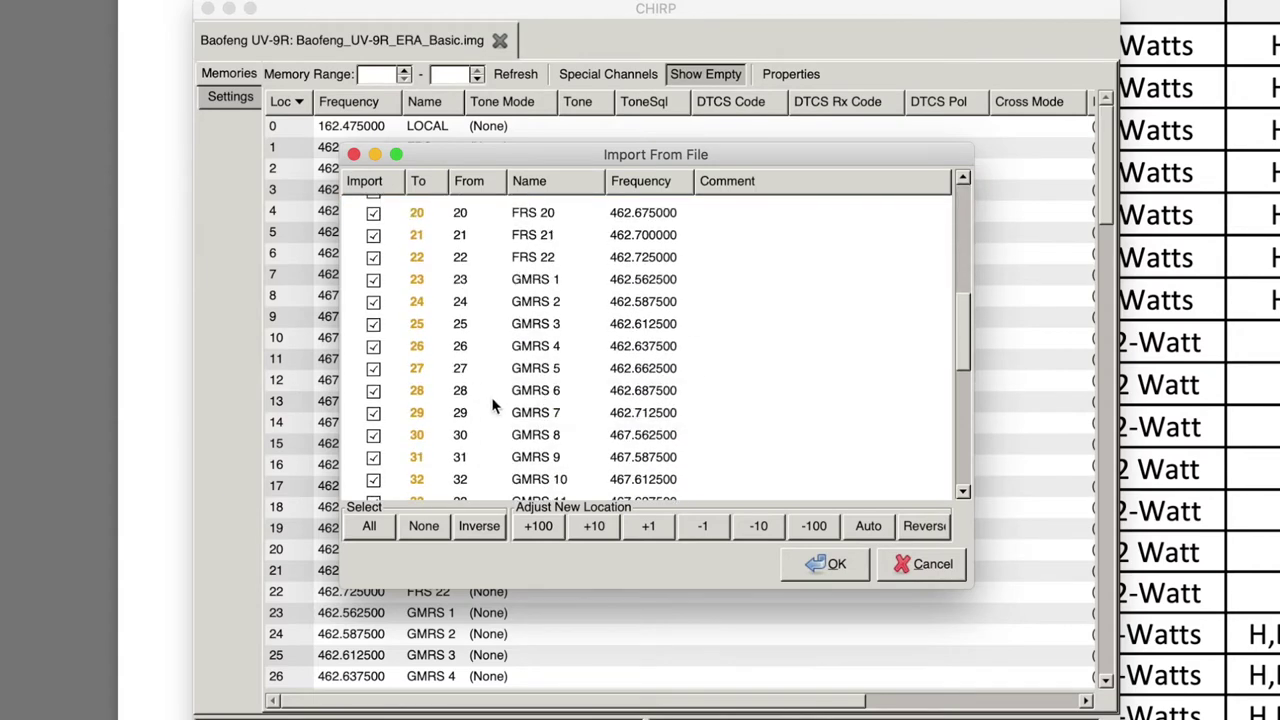
scroll(490, 400, "down", 3)
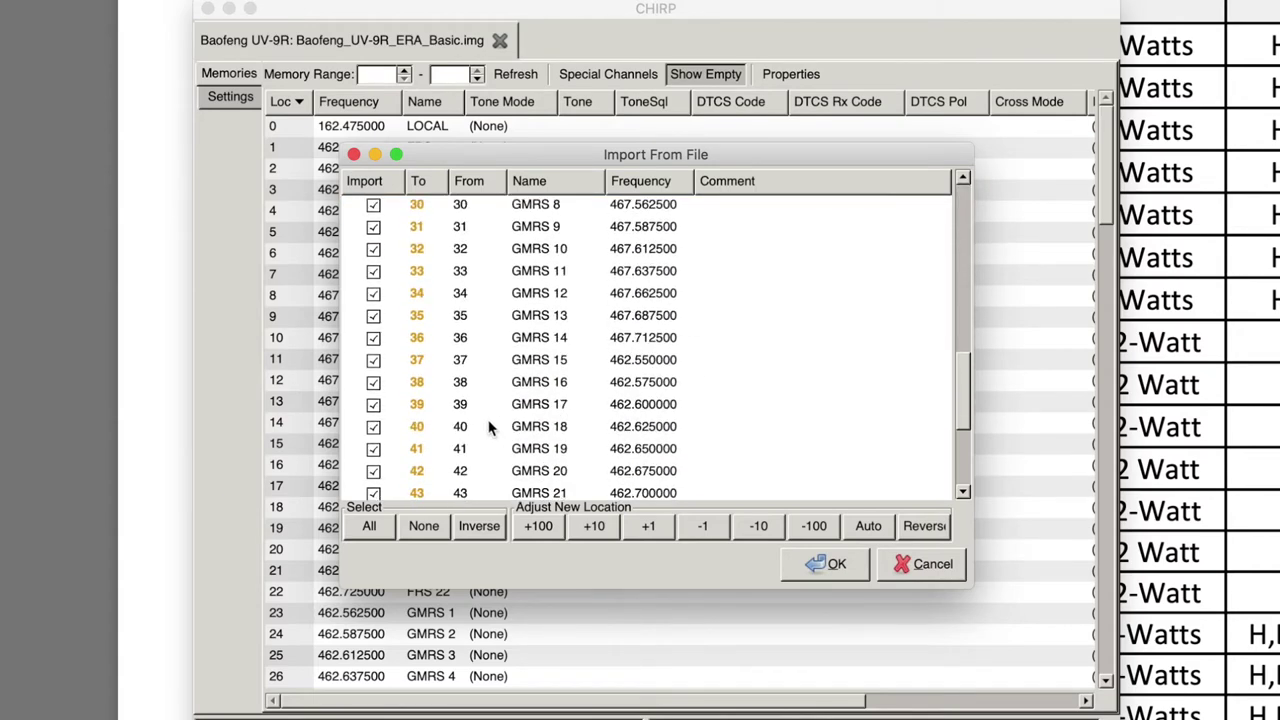
scroll(488, 410, "down", 1)
scroll(492, 389, "up", 1)
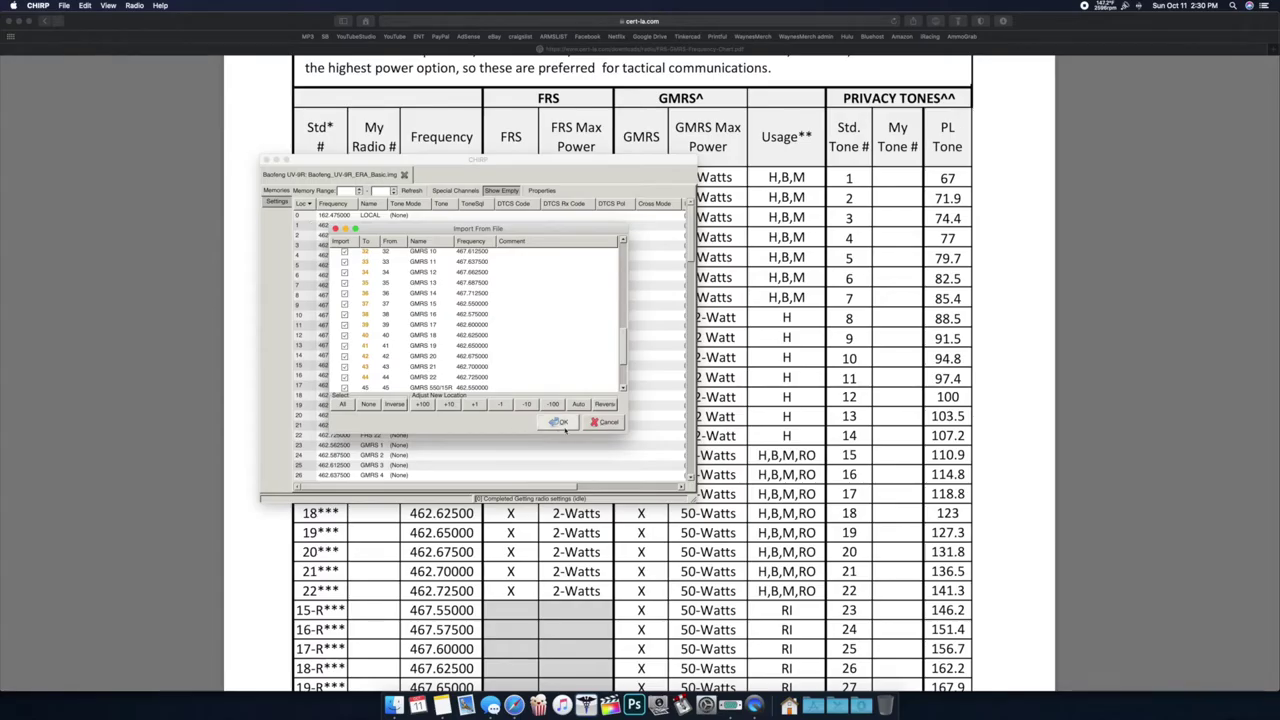
left_click(560, 422)
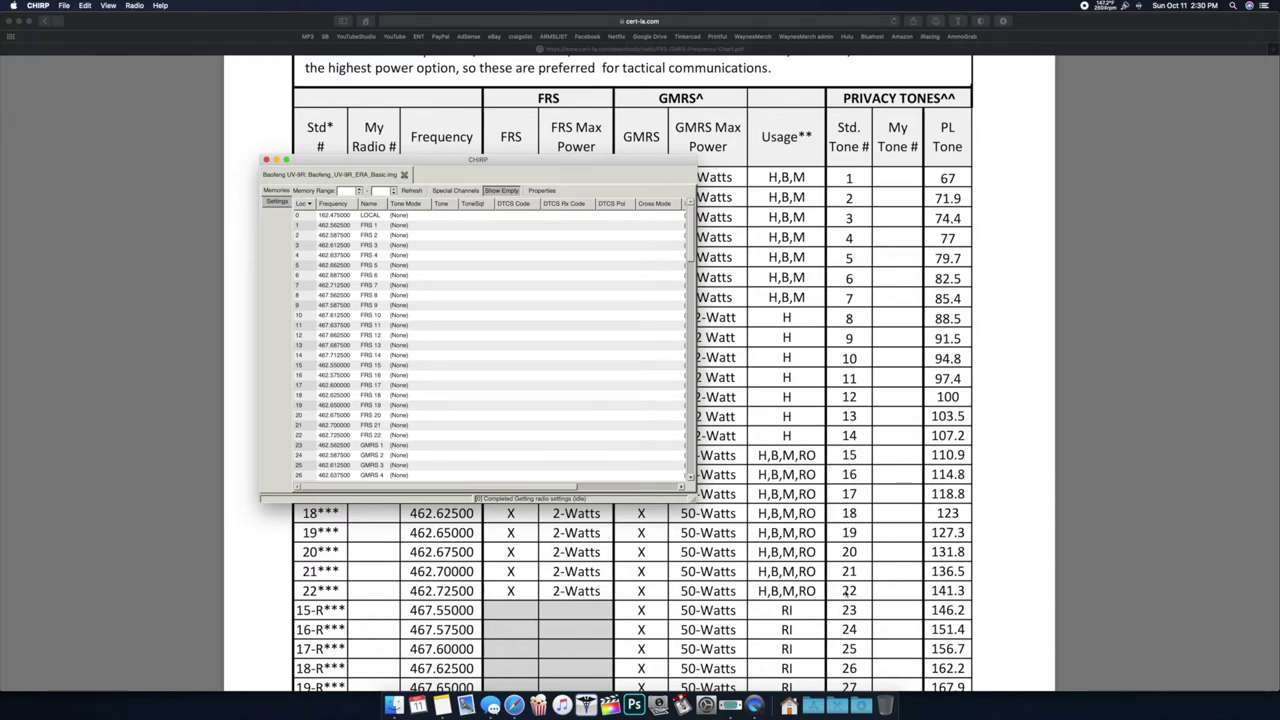
Examine the frequency chart's channels and privacy tones alongside the memory list of the Baofeng UV-9R image.
scroll(850, 630, "down", 5)
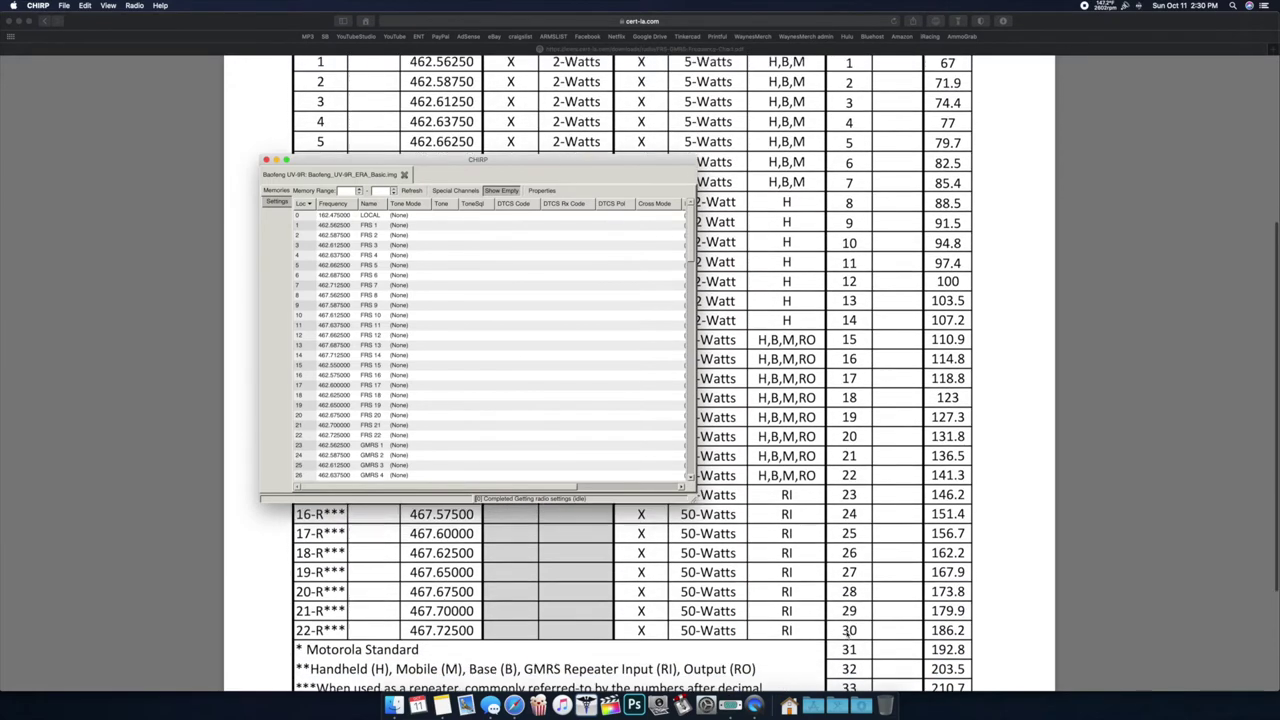
scroll(866, 628, "down", 5)
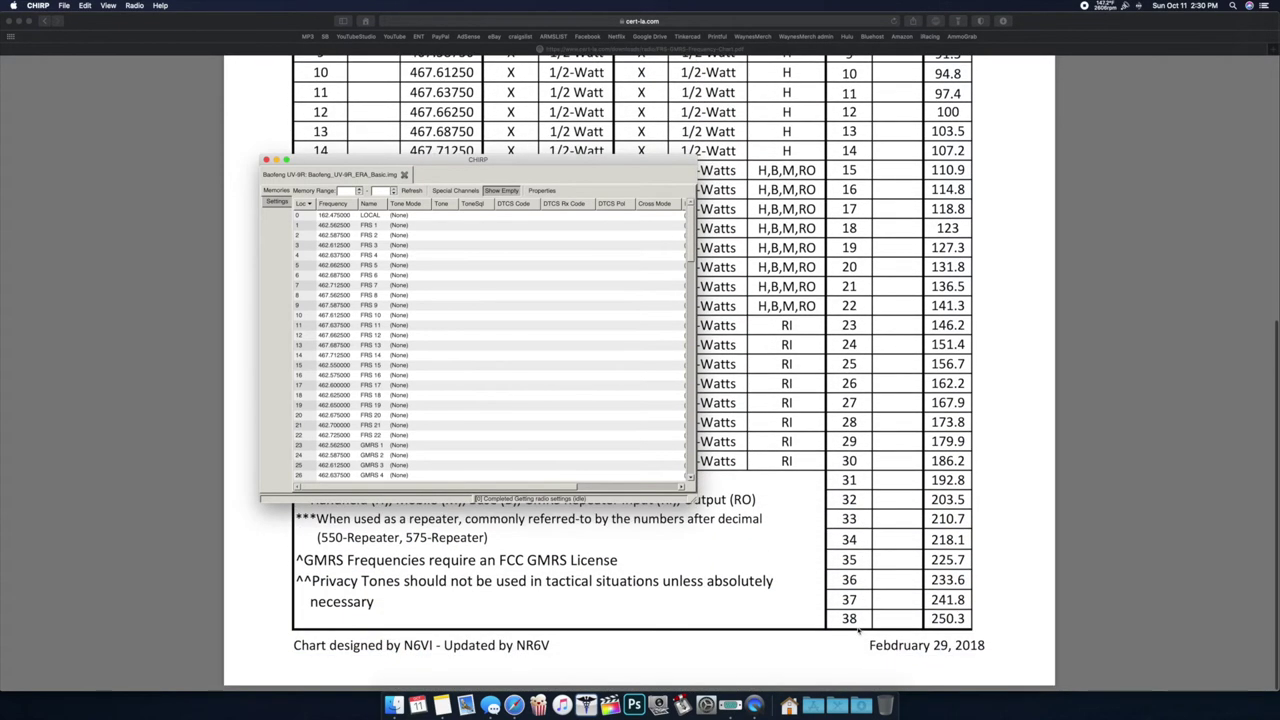
scroll(856, 628, "up", 15)
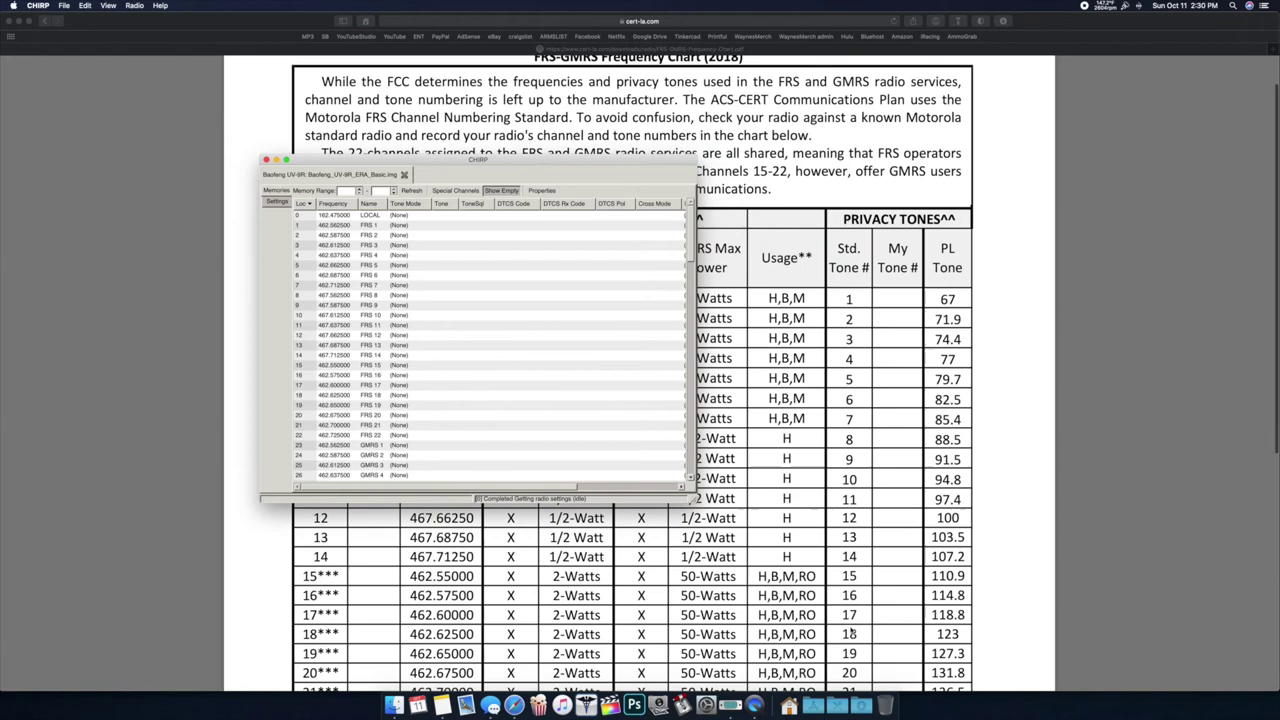
scroll(343, 636, "down", 1)
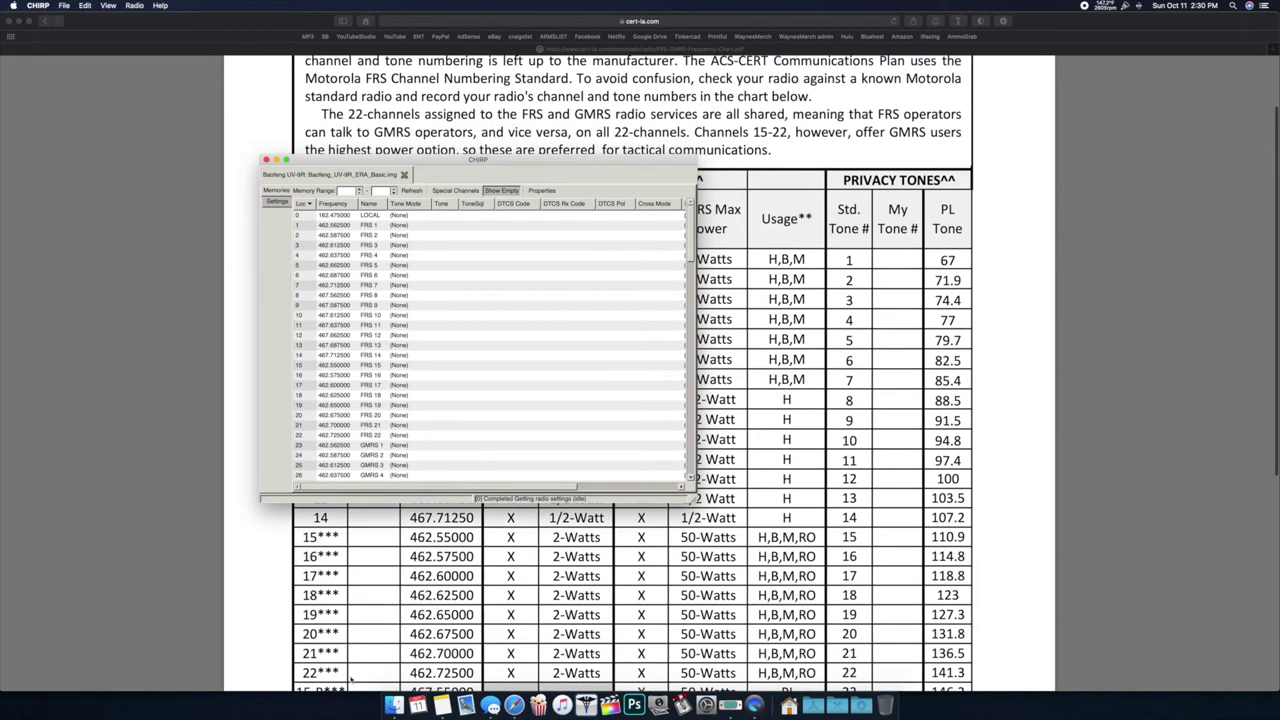
scroll(876, 628, "down", 1)
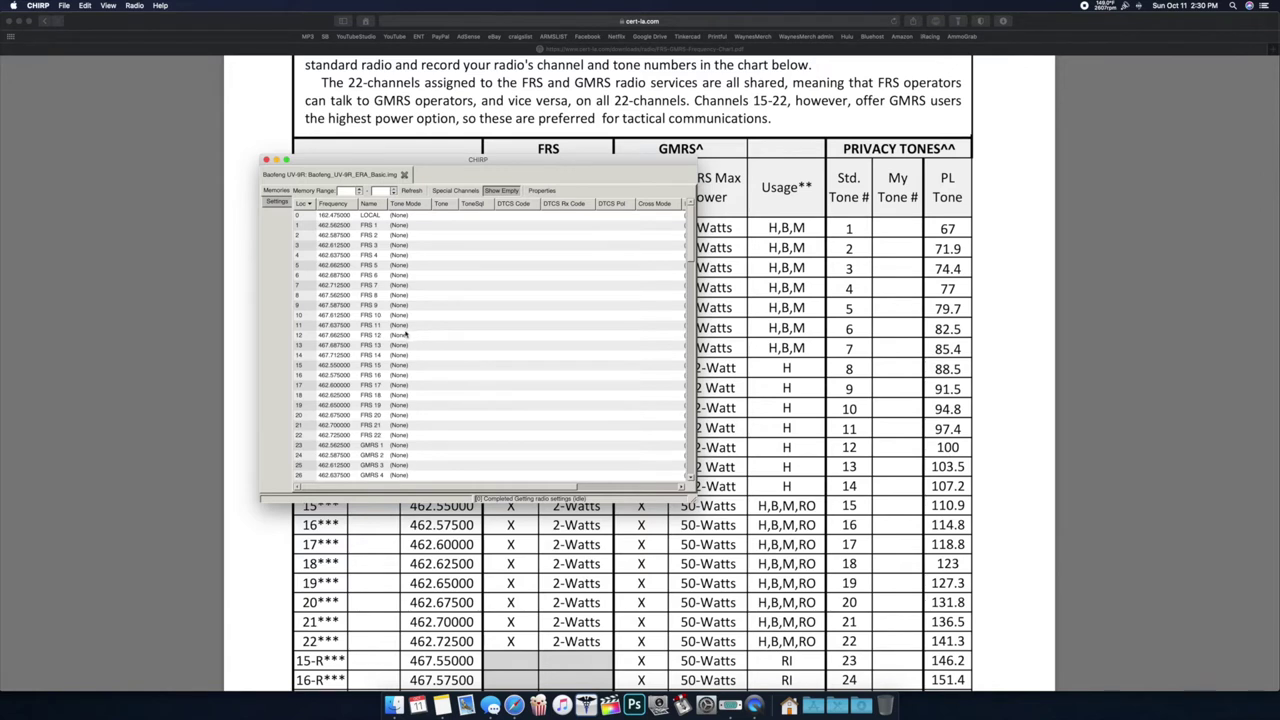
scroll(405, 334, "down", 15)
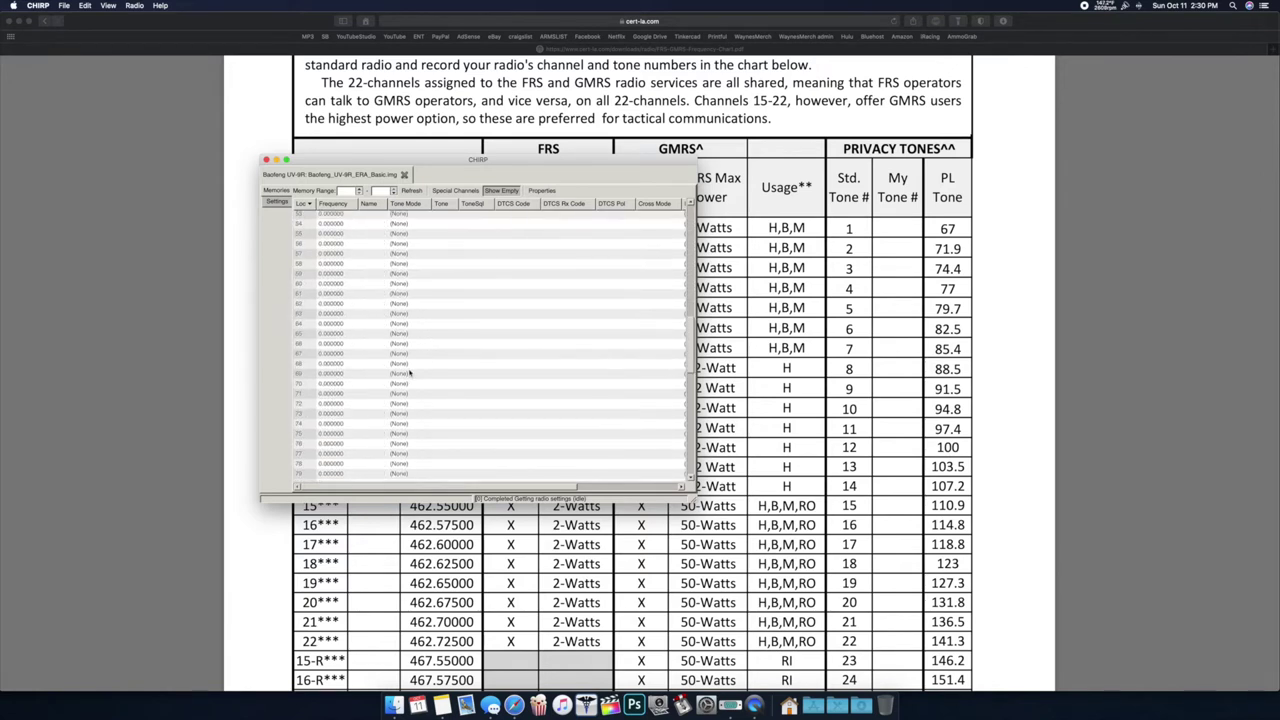
scroll(409, 372, "up", 15)
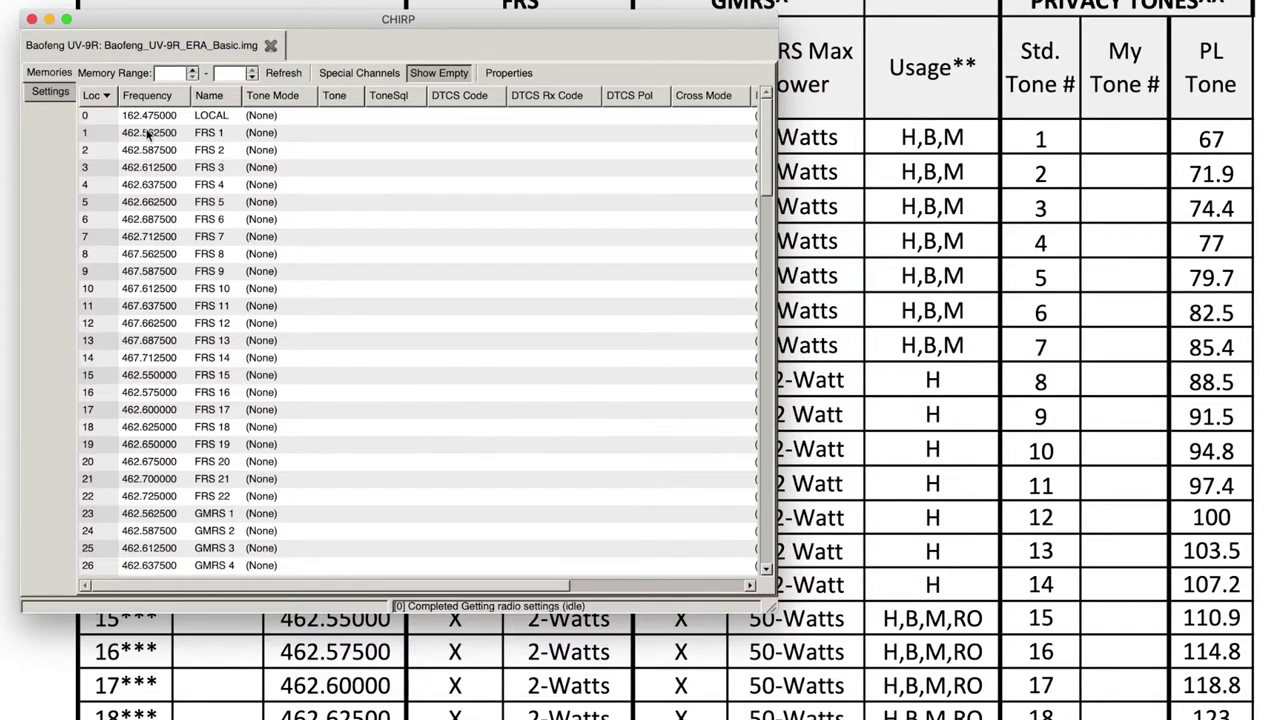
Open the Baofeng_UV-9R_gmrs and airsoft.img file and bring its memory list to the front.
left_click(335, 226)
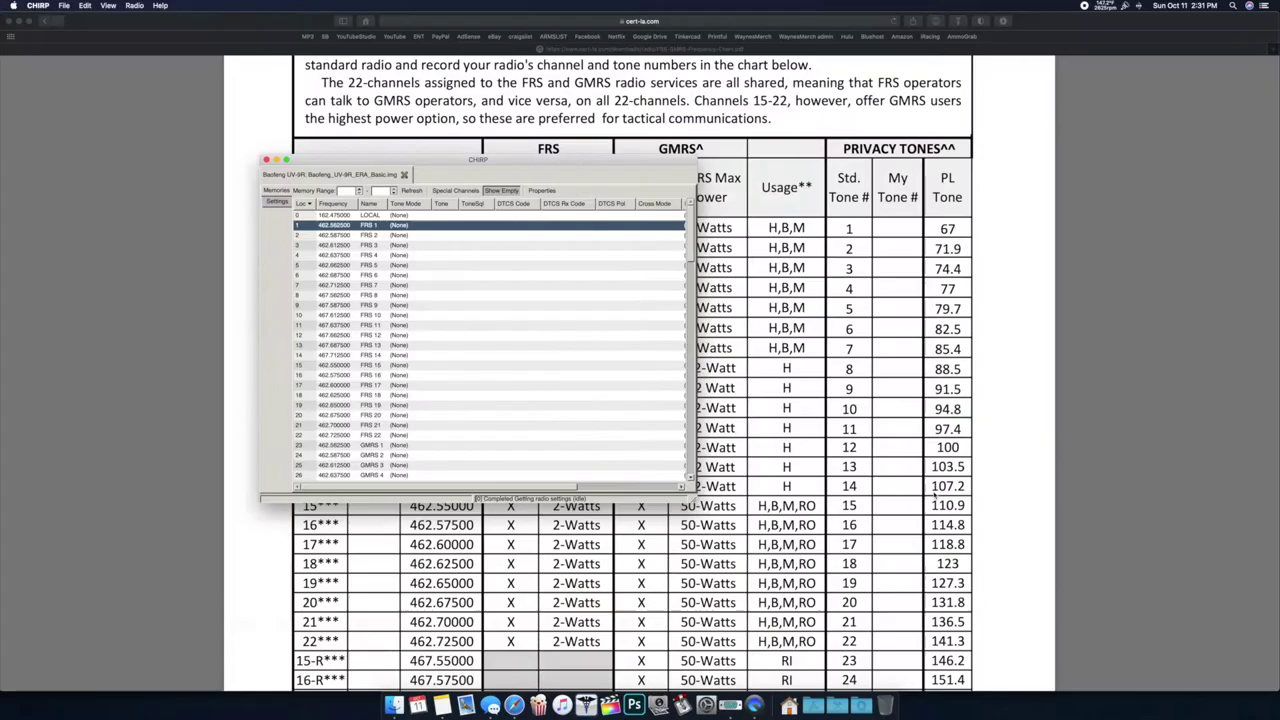
left_click(60, 6)
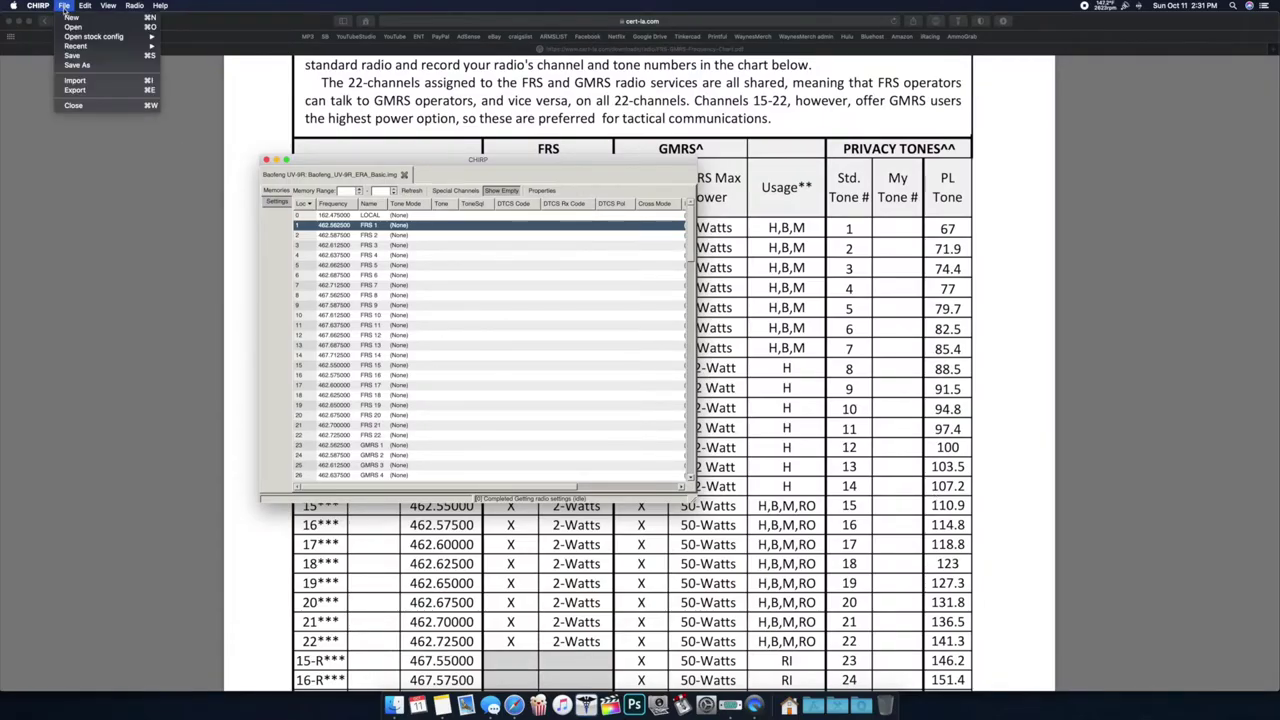
left_click(80, 27)
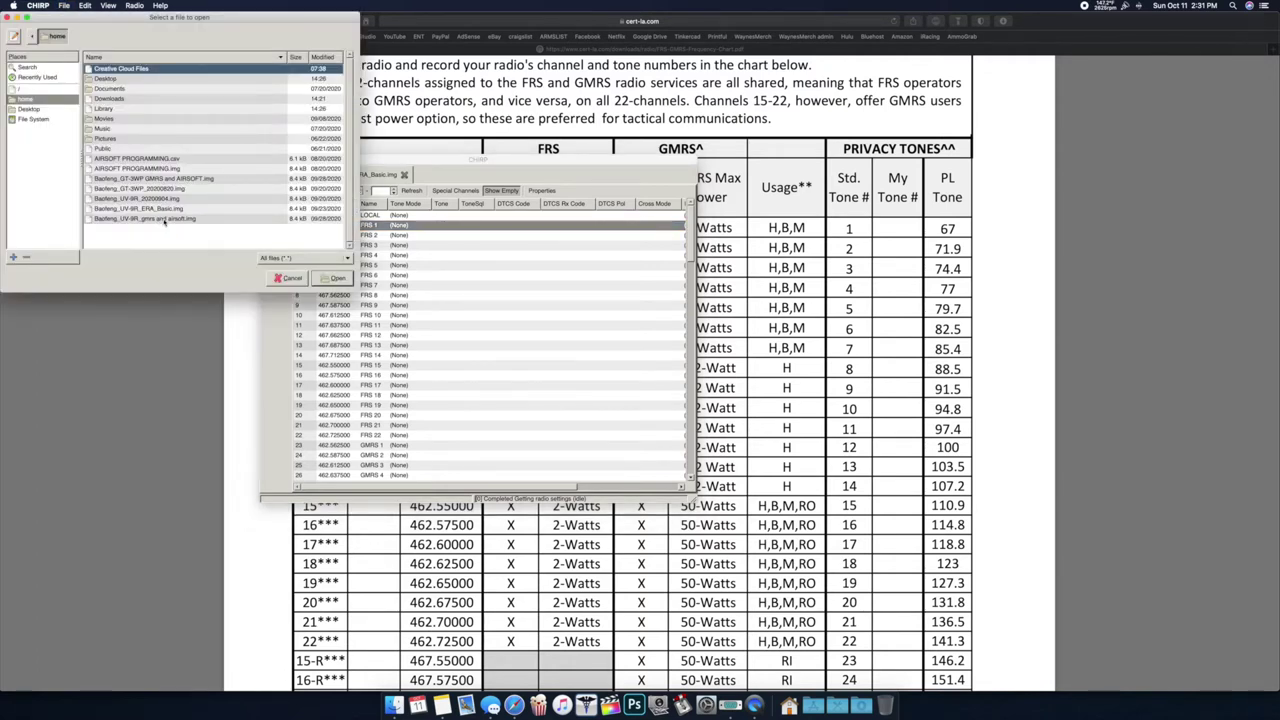
left_click(165, 222)
left_click(321, 280)
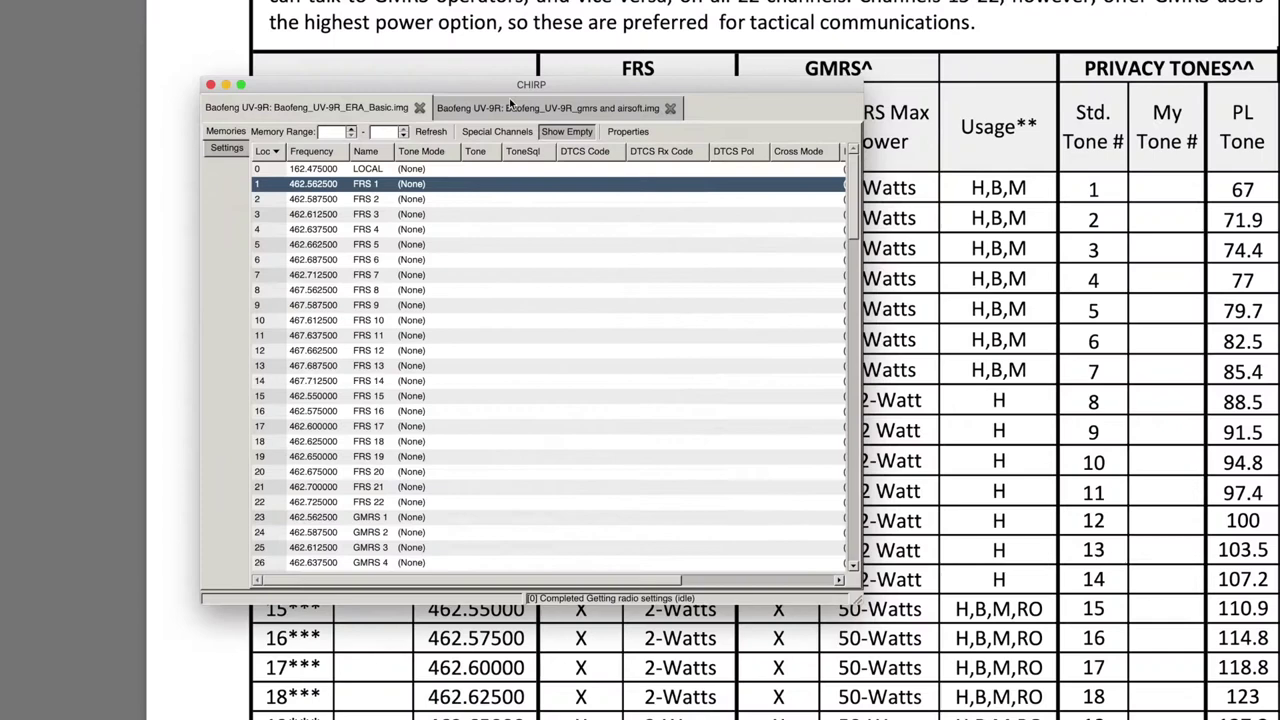
left_click(461, 175)
Examine the channel names, frequencies and TSQL tones throughout the GMRS and airsoft memory list against the frequency chart.
scroll(505, 479, "down", 5)
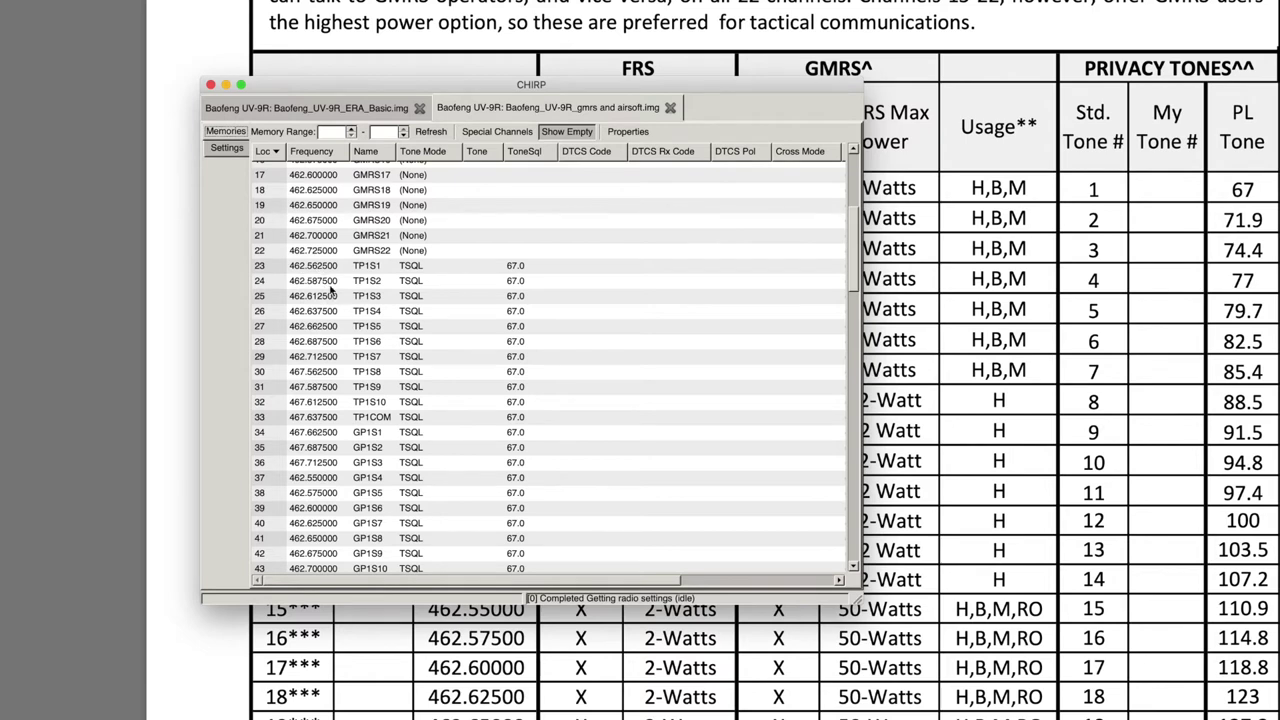
left_click_drag(340, 88, 645, 80)
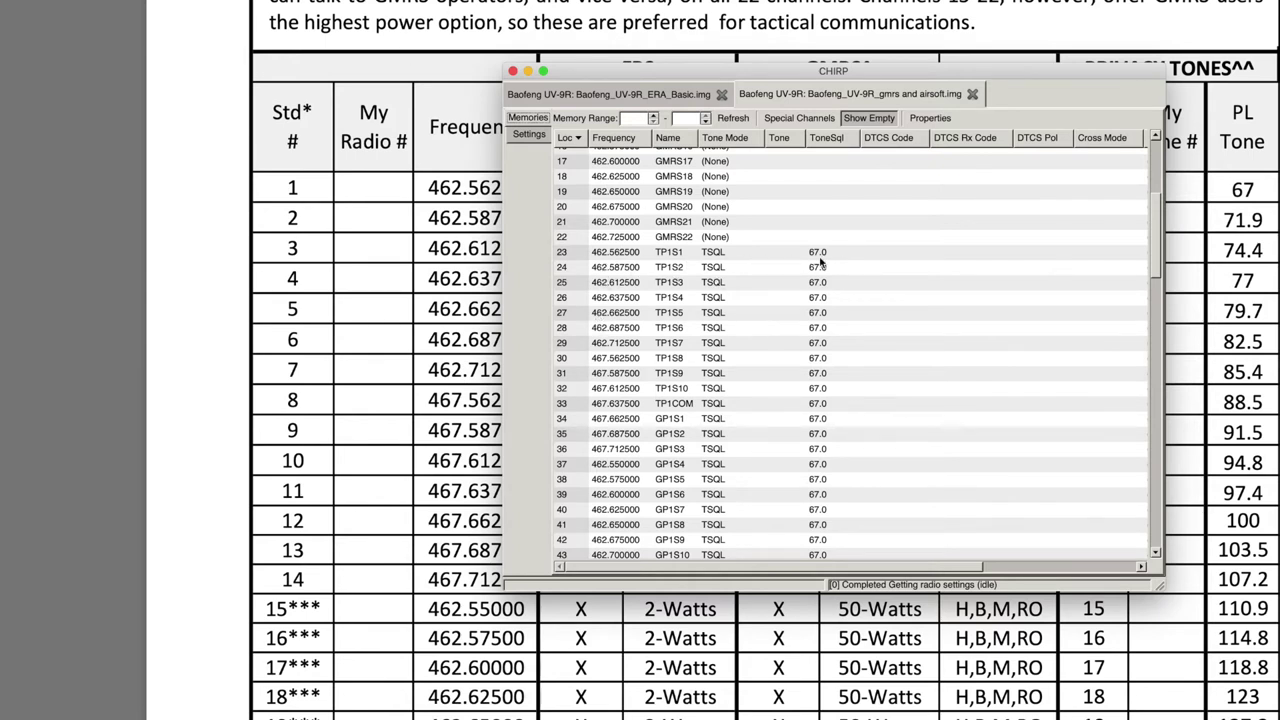
left_click_drag(1015, 66, 810, 18)
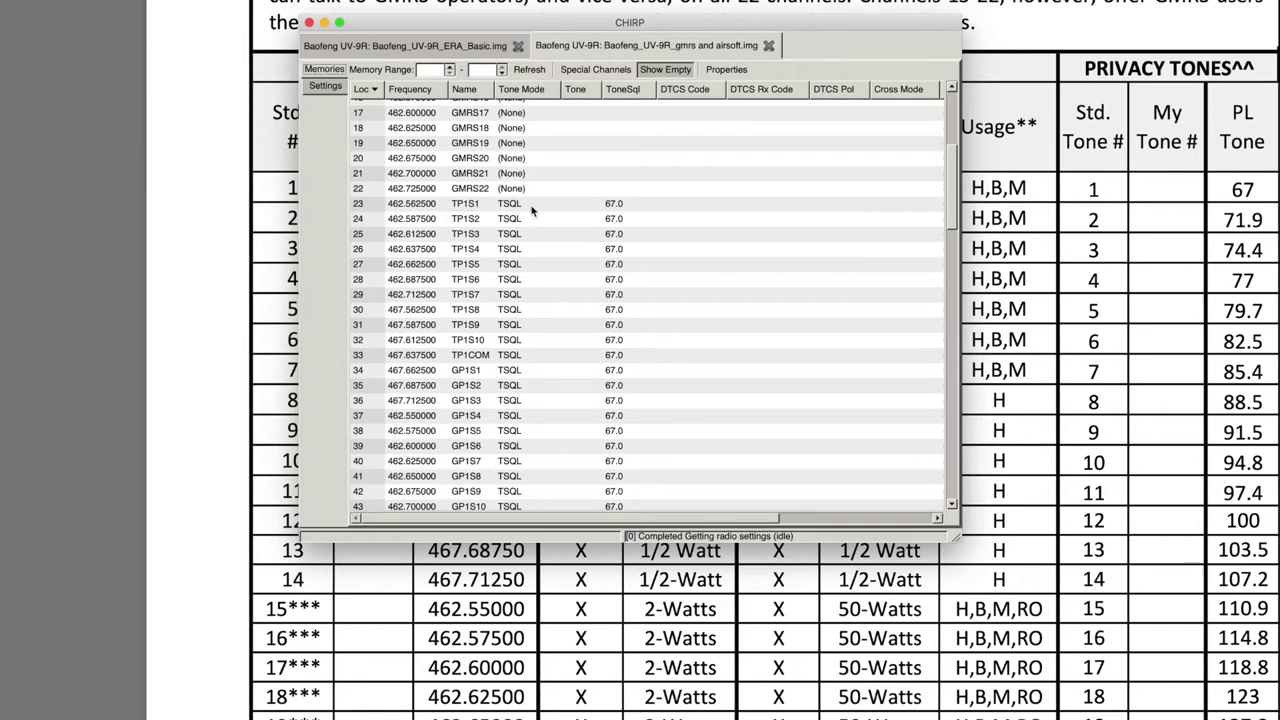
scroll(617, 280, "down", 5)
scroll(617, 280, "up", 4)
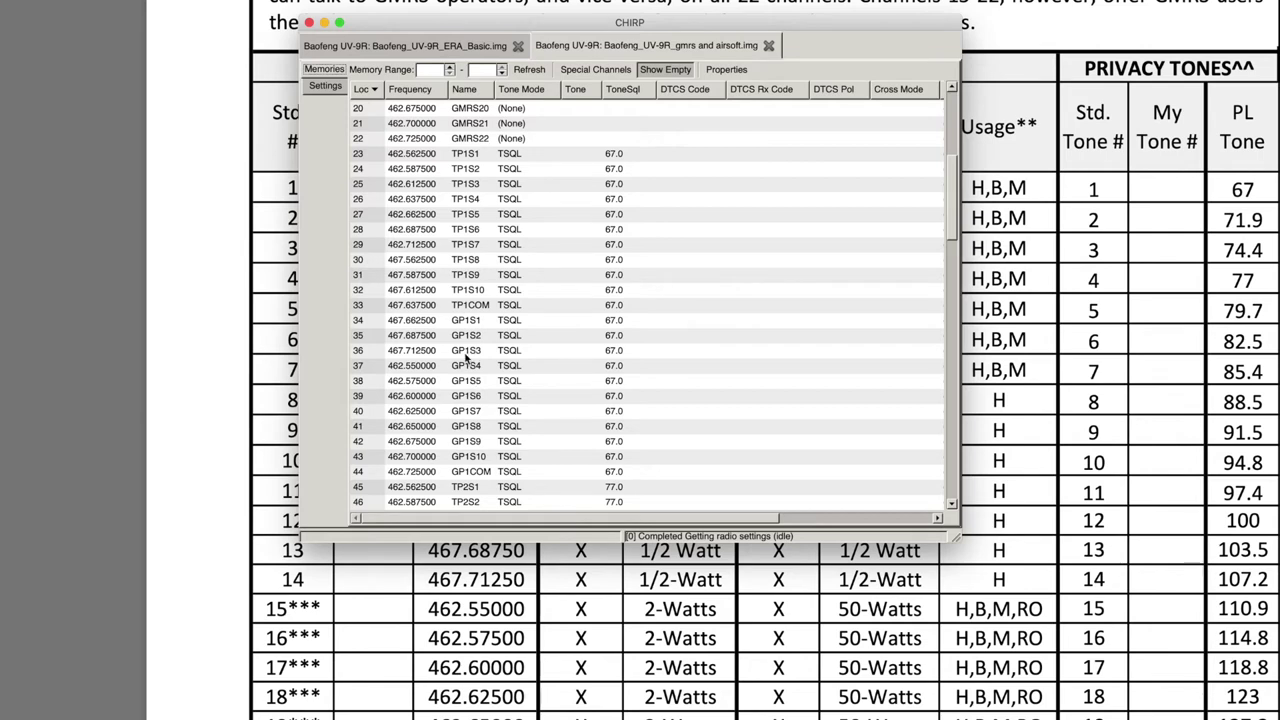
scroll(466, 357, "down", 1)
scroll(537, 422, "down", 4)
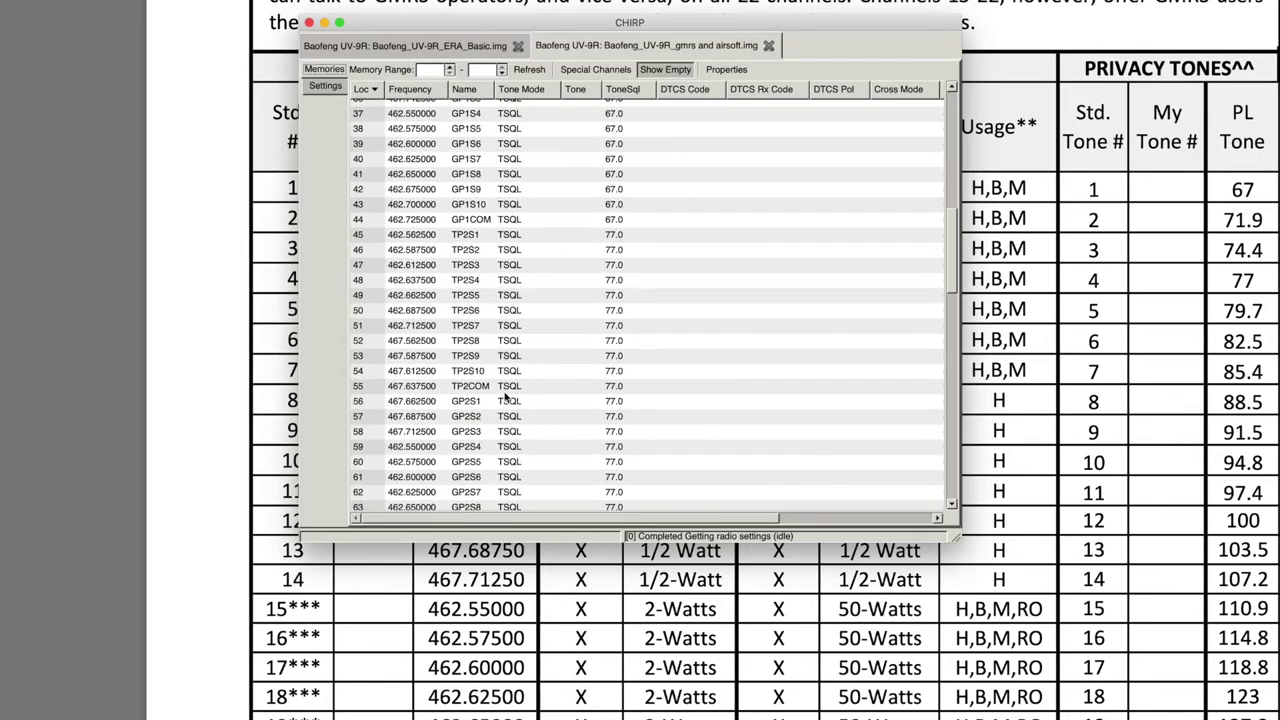
scroll(533, 405, "down", 7)
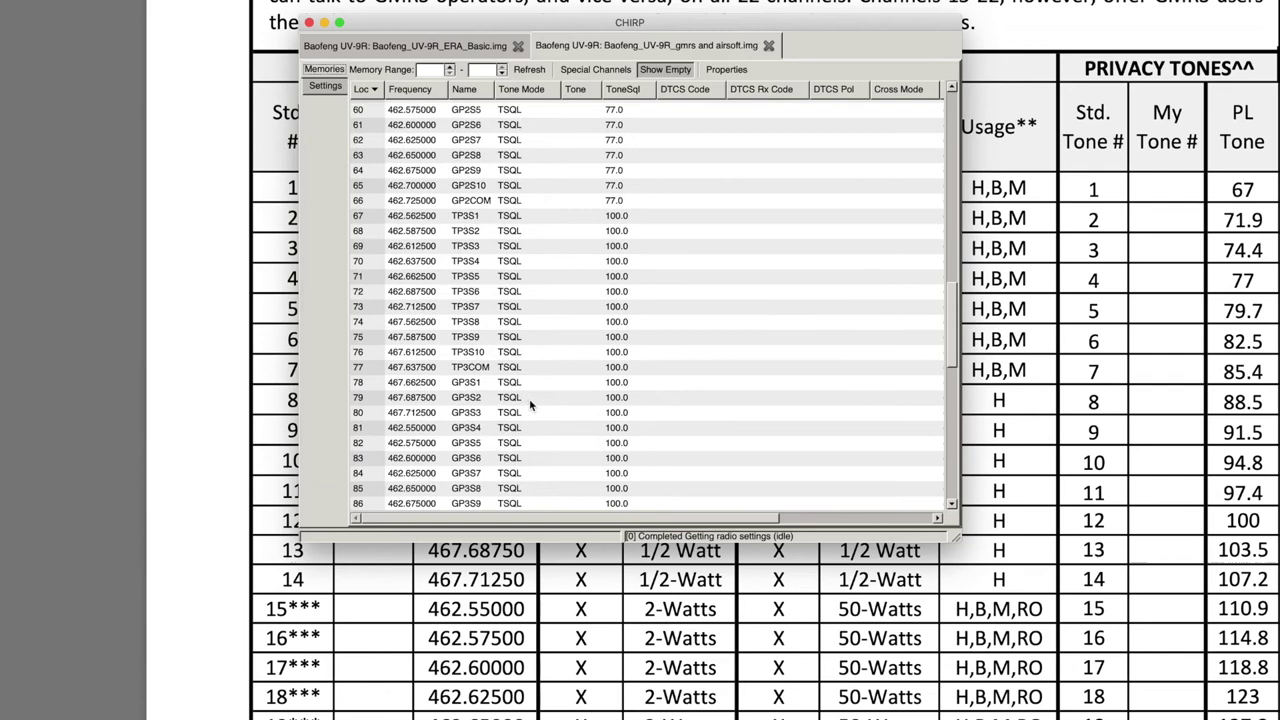
scroll(528, 400, "down", 10)
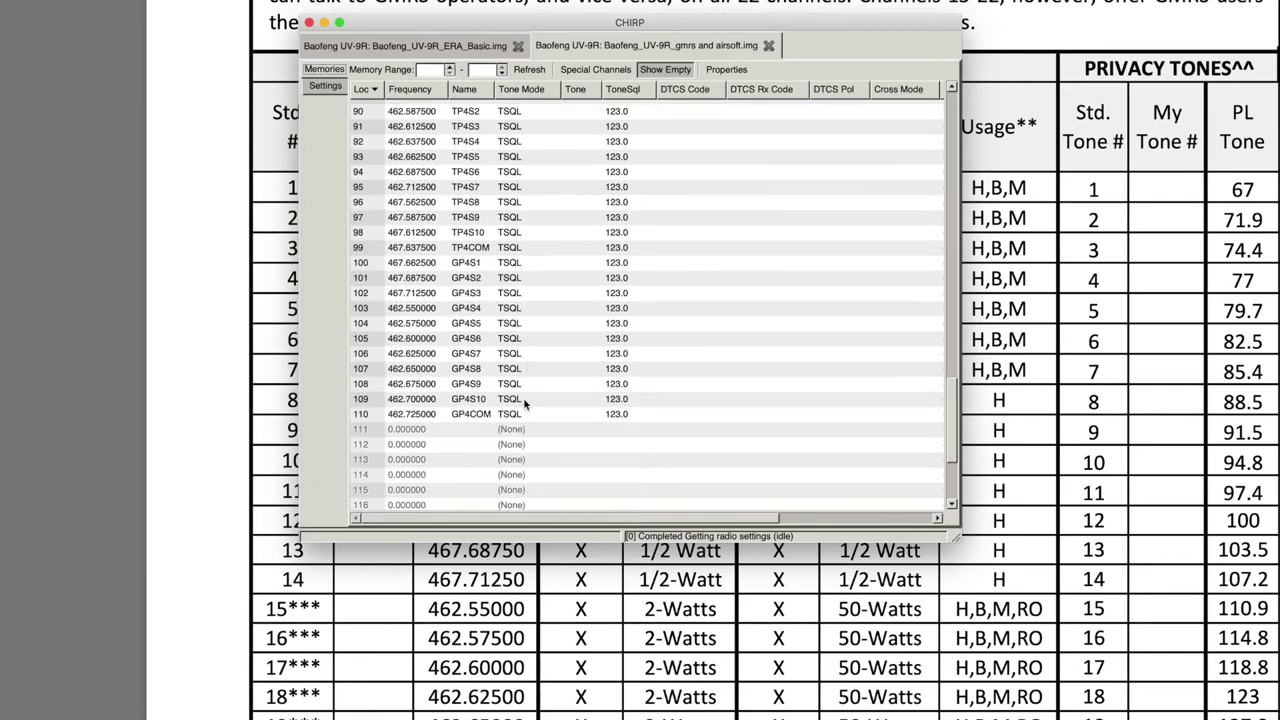
scroll(523, 397, "up", 13)
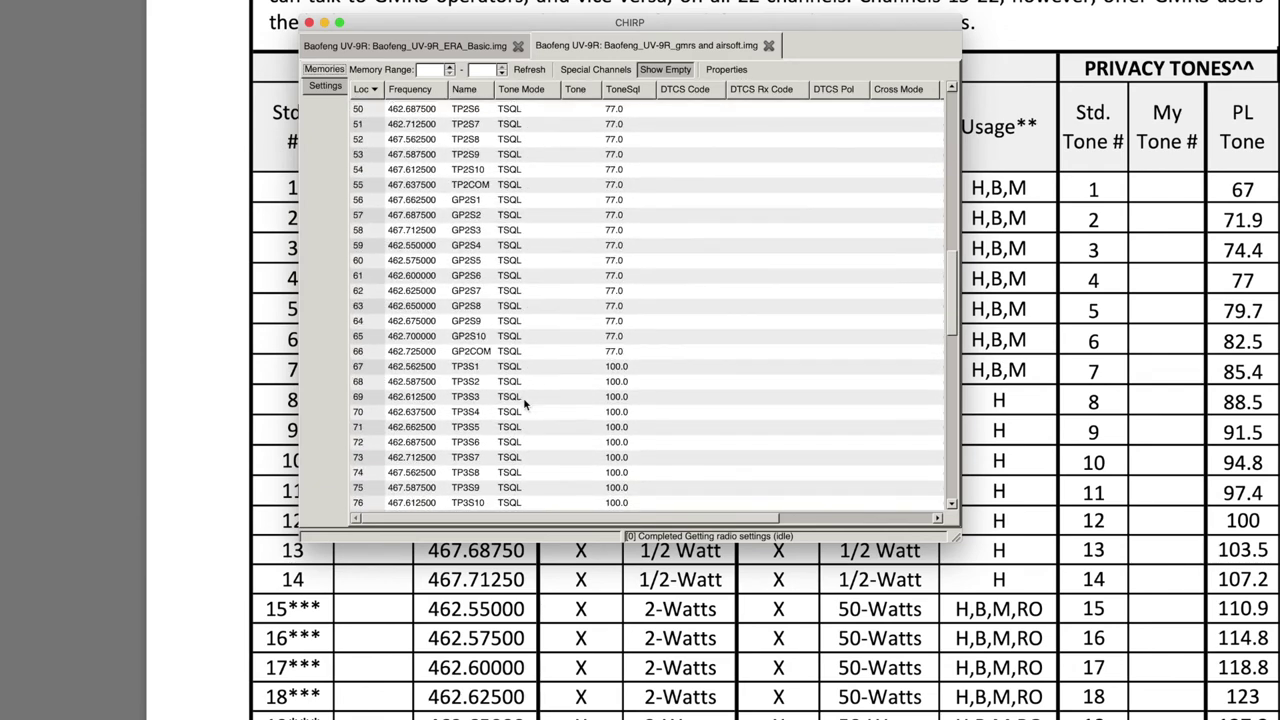
scroll(523, 397, "up", 13)
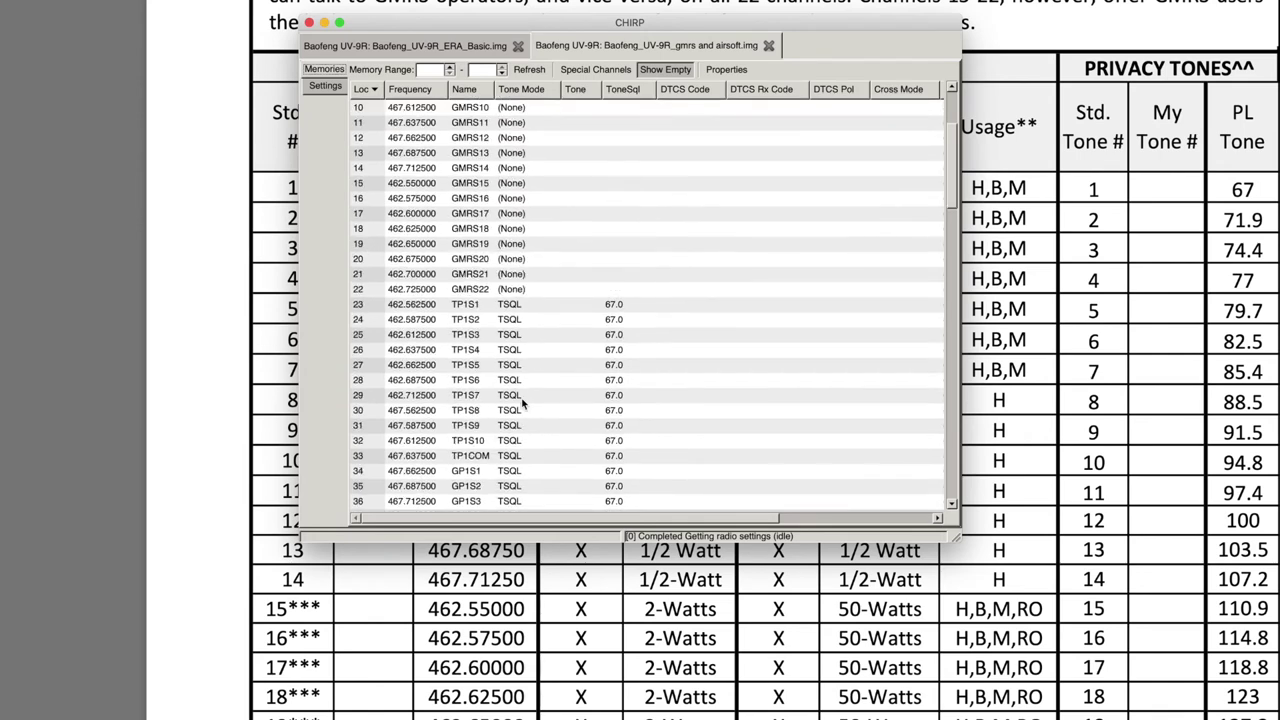
Edit the properties of memory 19 (GMRS19) to use TSQL tone mode with Tone and ToneSql both at 103.5.
left_click(419, 246)
right_click(419, 246)
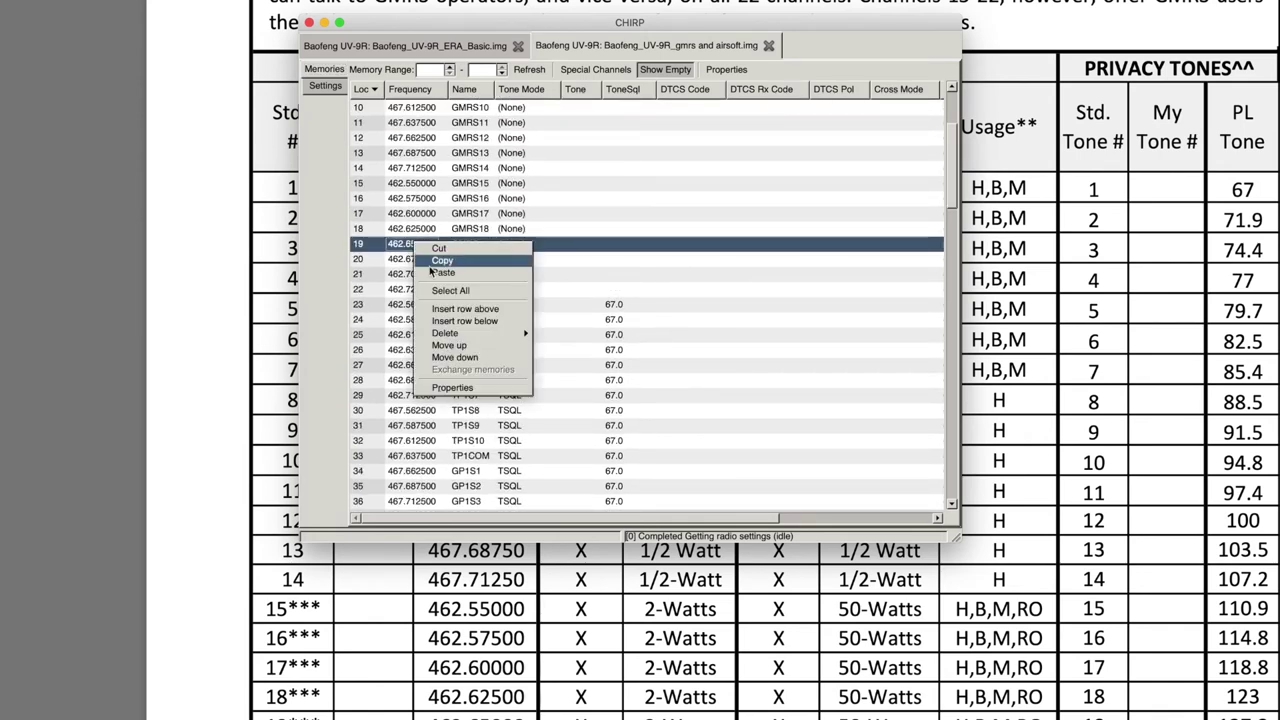
left_click(460, 388)
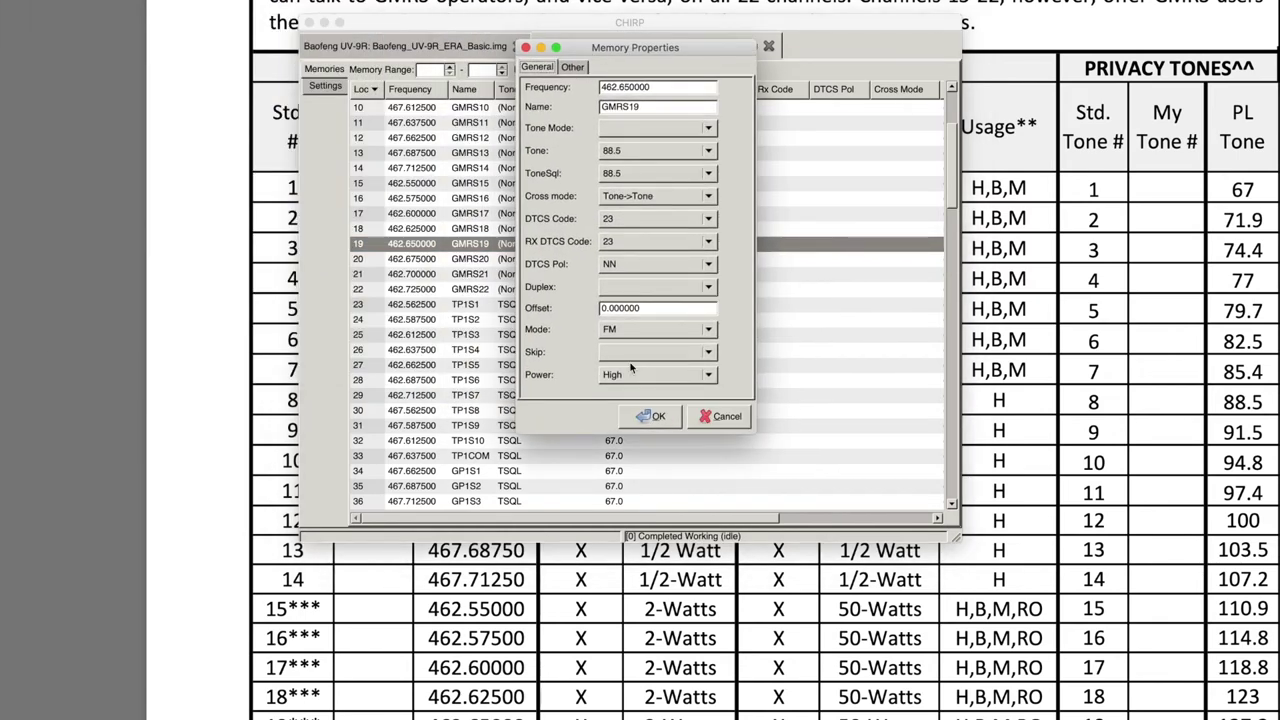
left_click(637, 128)
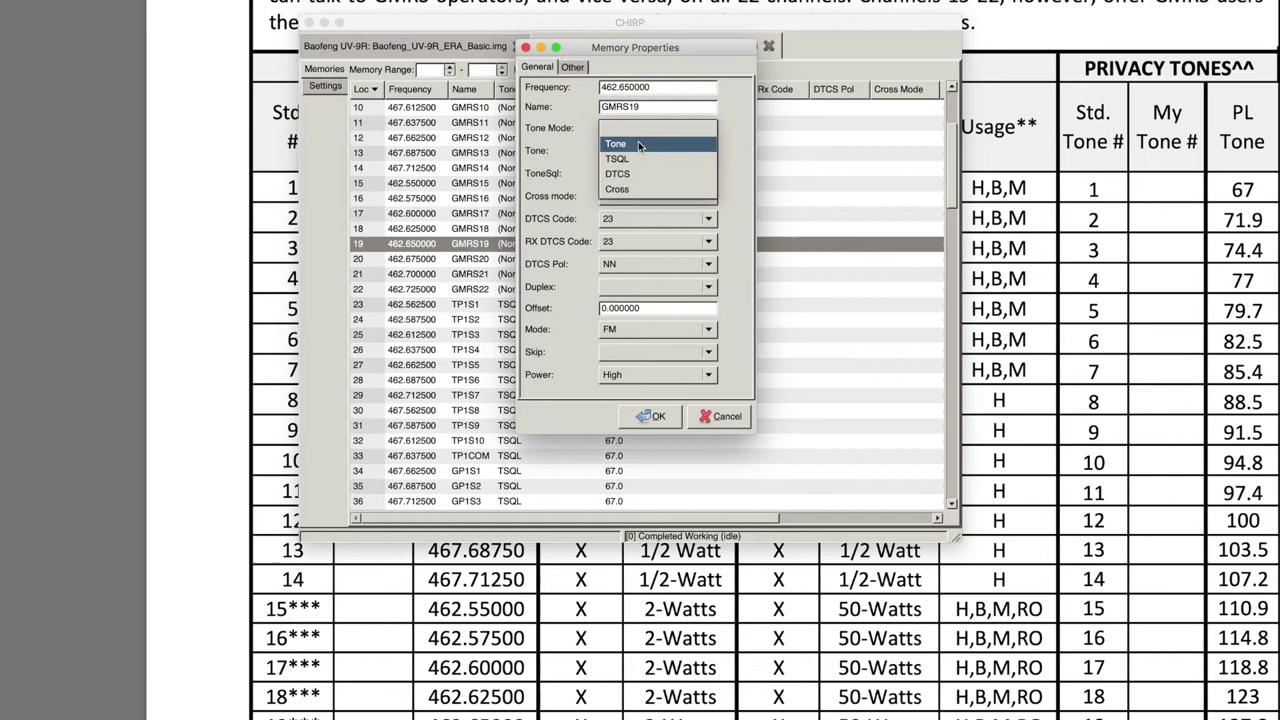
left_click(640, 160)
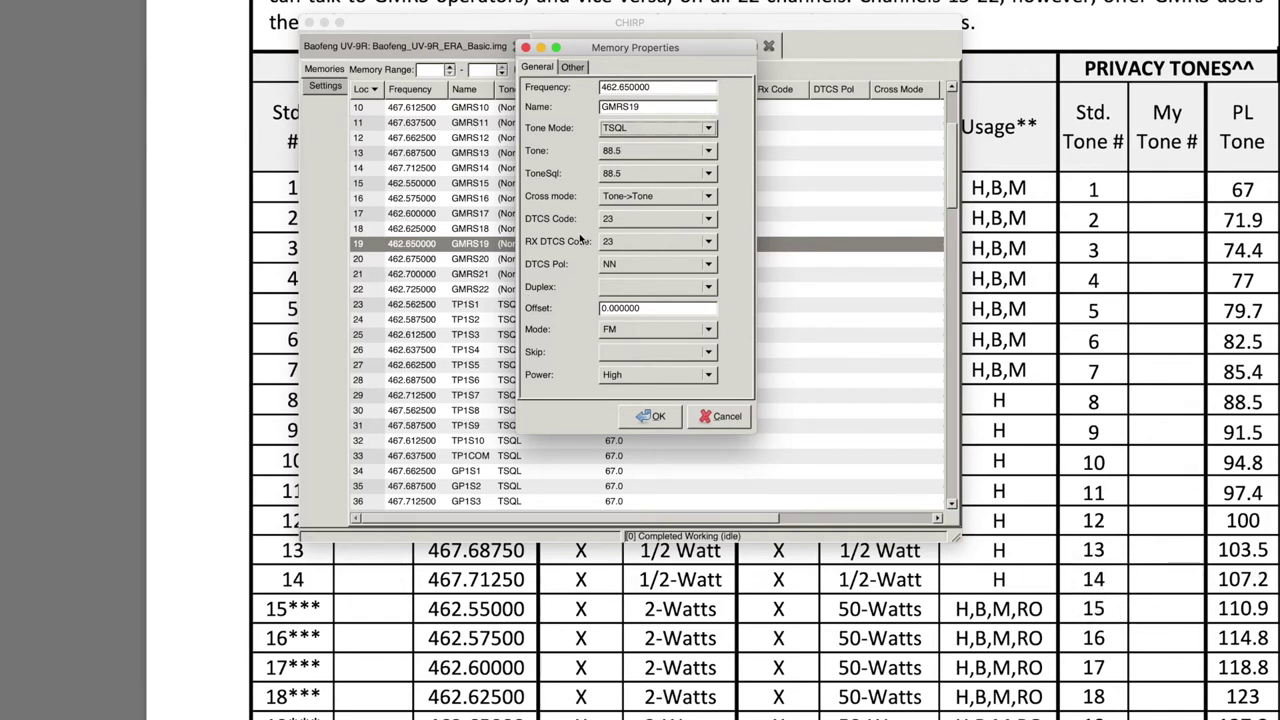
left_click(640, 152)
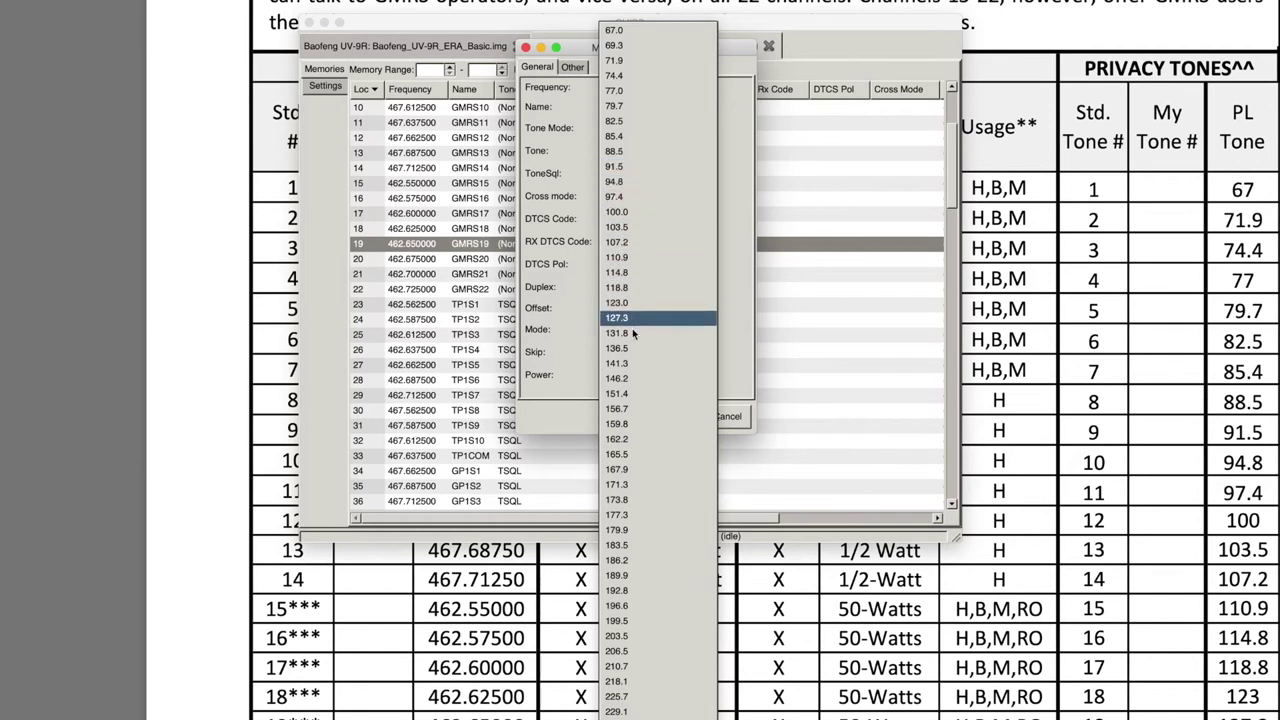
left_click(630, 230)
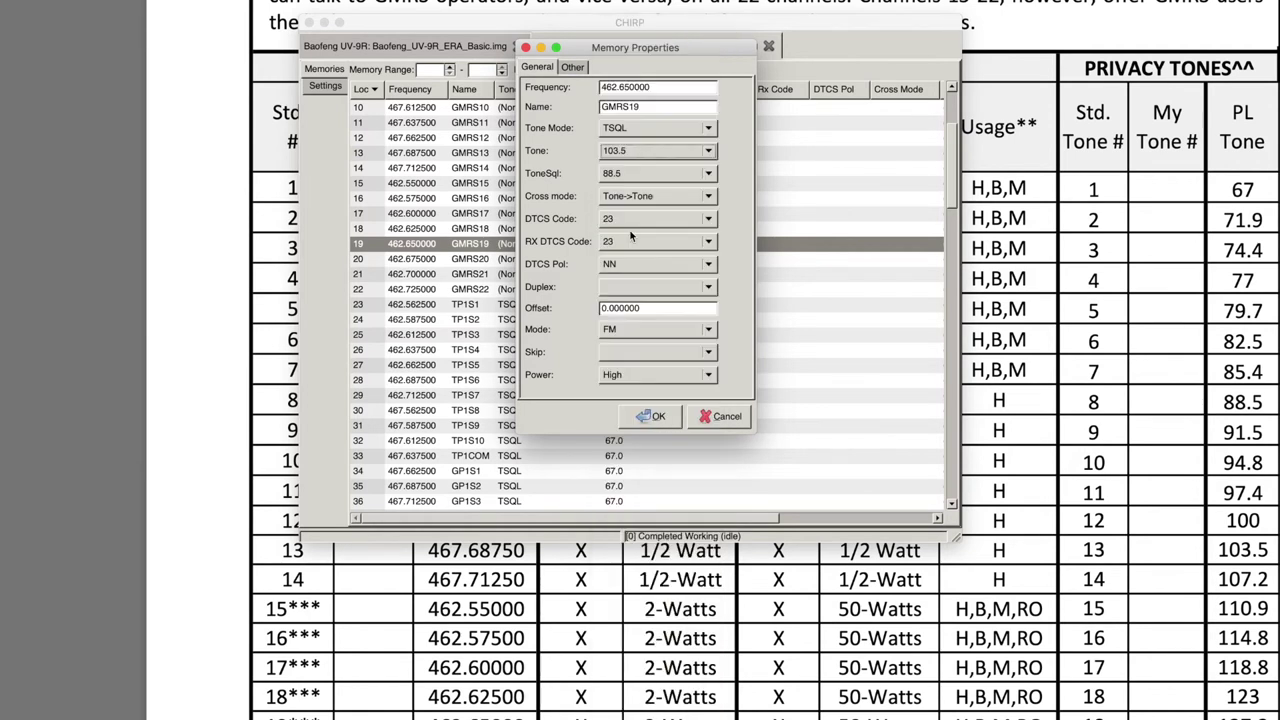
left_click(622, 172)
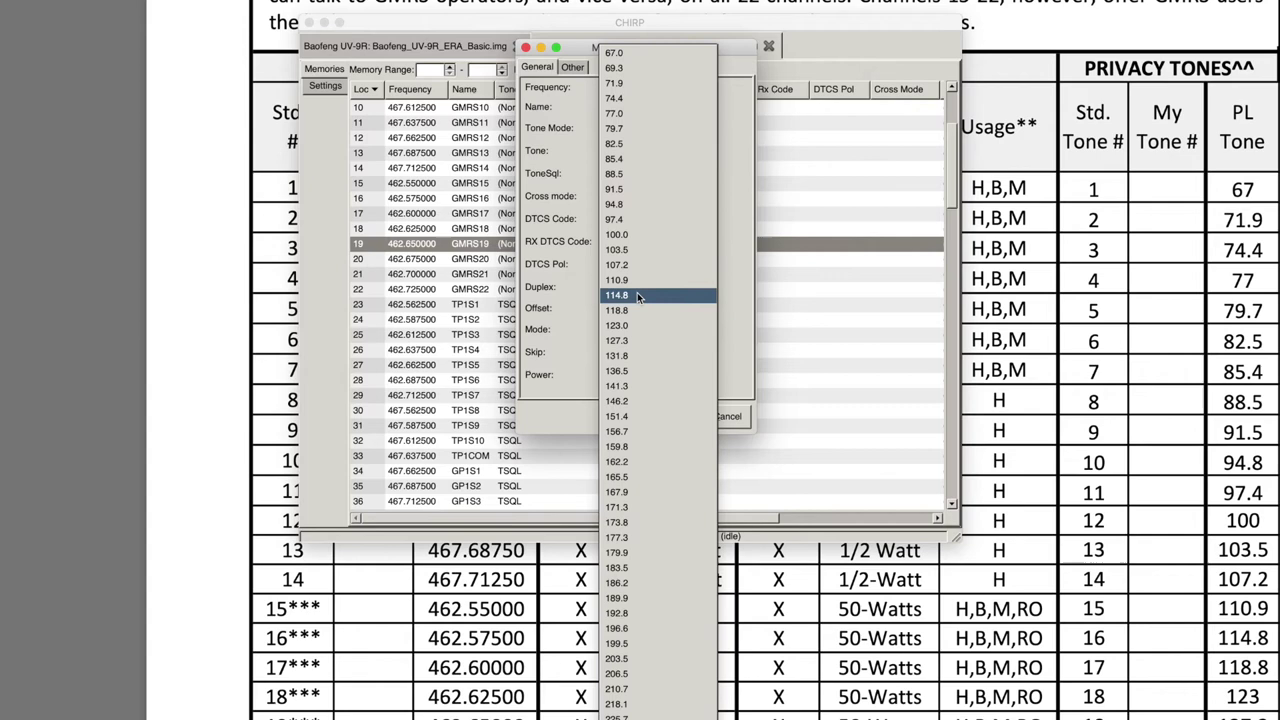
left_click(630, 249)
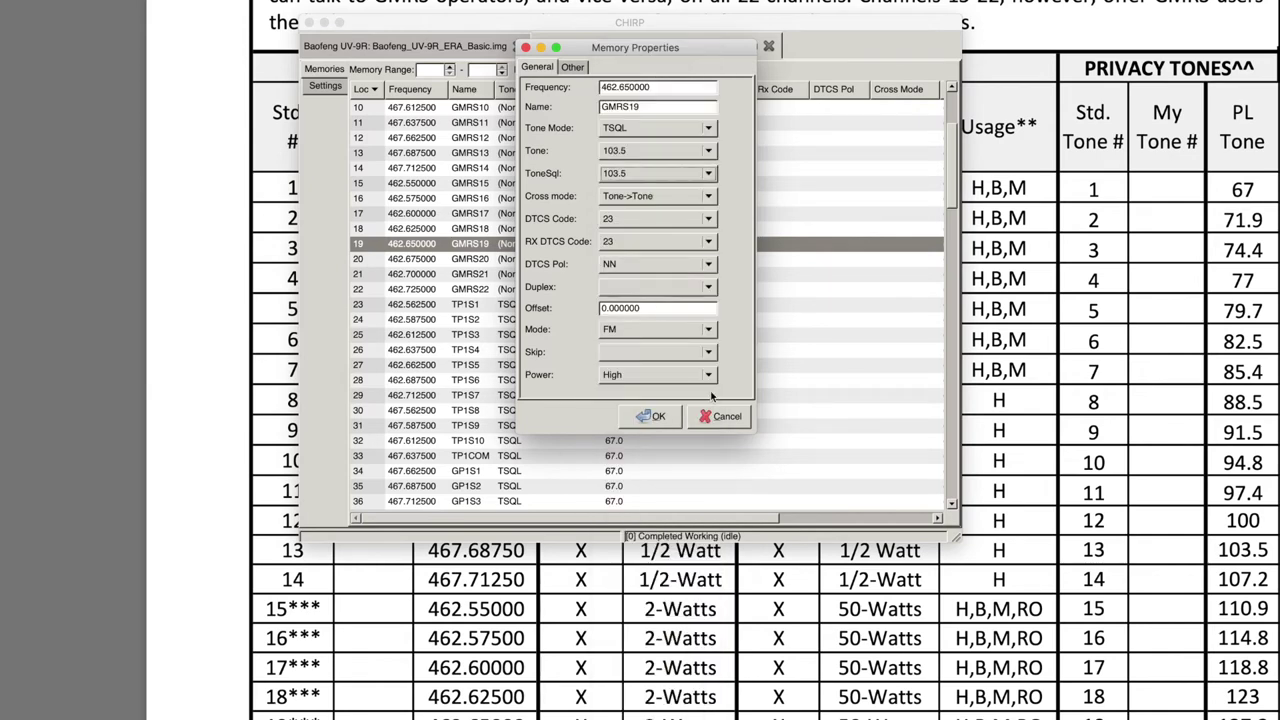
left_click(648, 416)
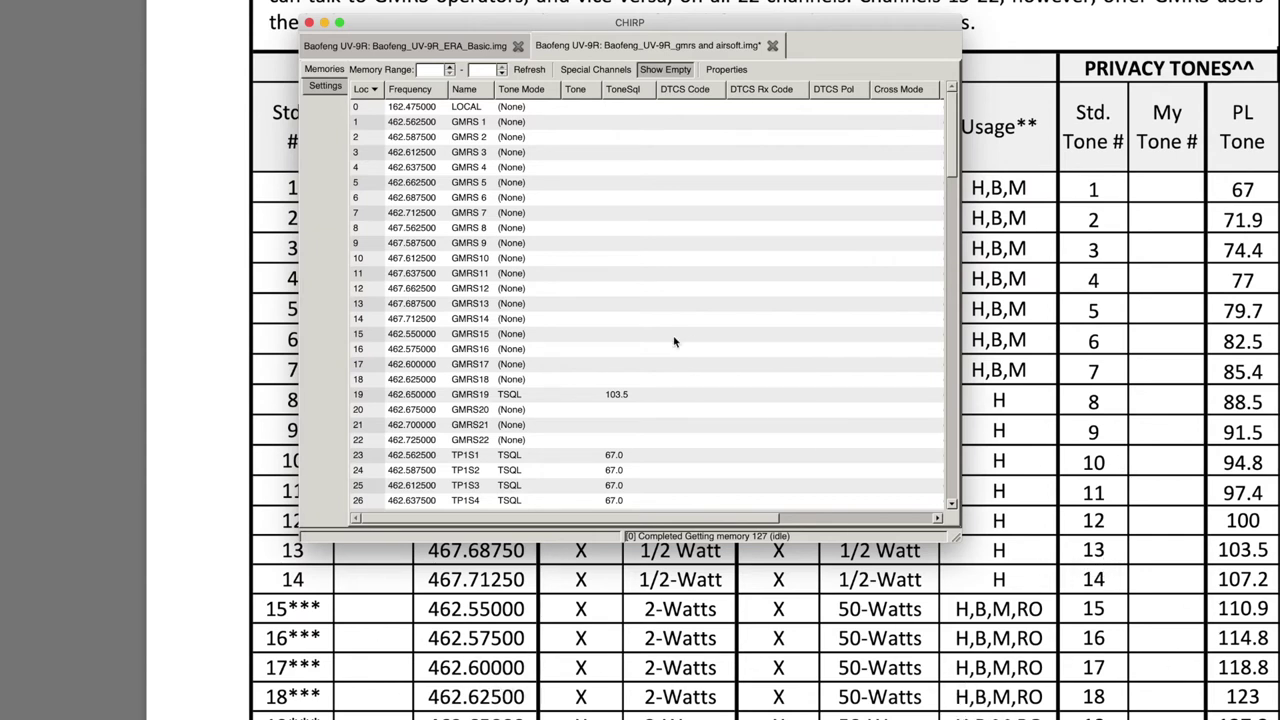
Try enabling Tone Mode, Tone, ToneSql and Cross mode for bulk editing of memories 23 to 44 (TP1S1 to GP1COM).
scroll(482, 345, "down", 5)
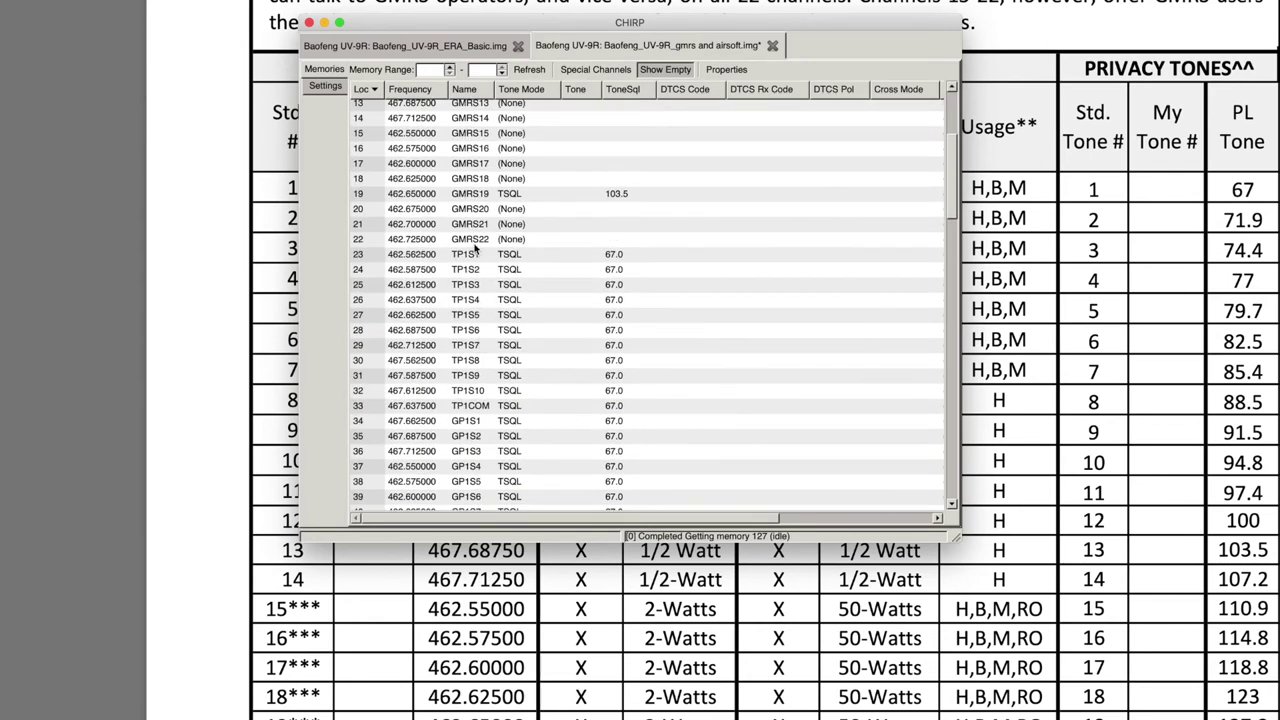
left_click(476, 254)
scroll(488, 302, "down", 3)
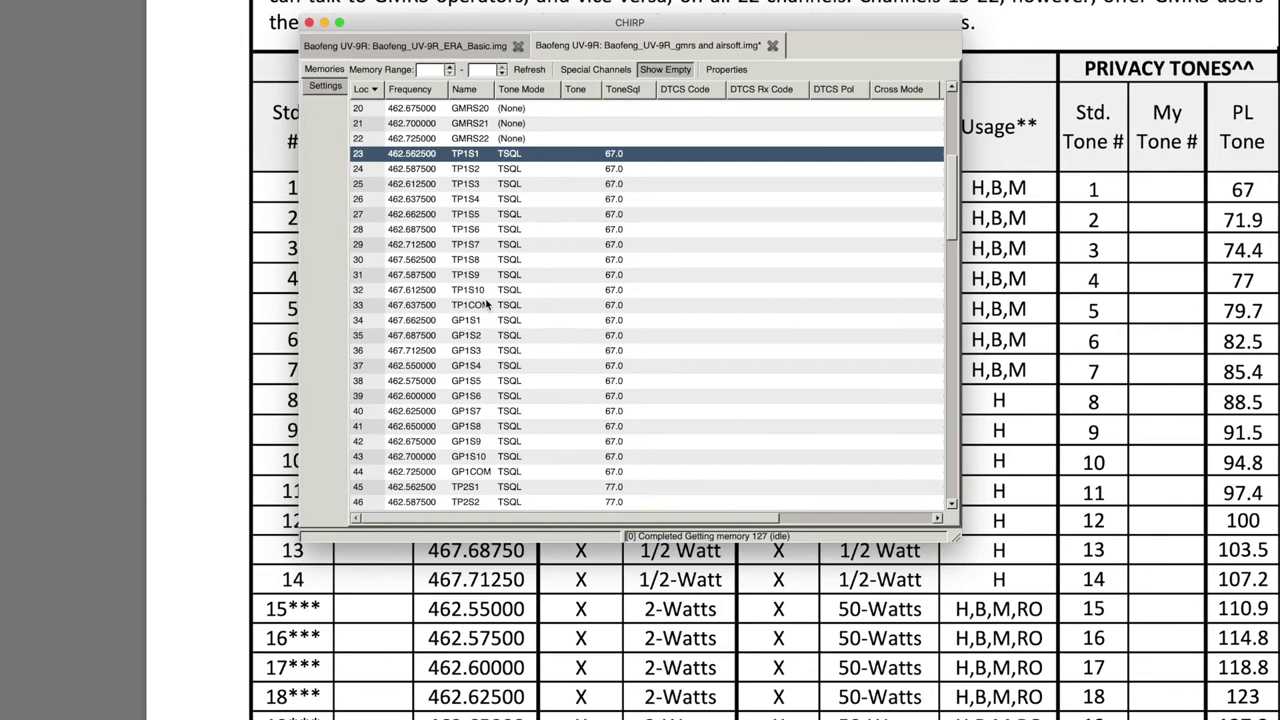
scroll(488, 305, "down", 1)
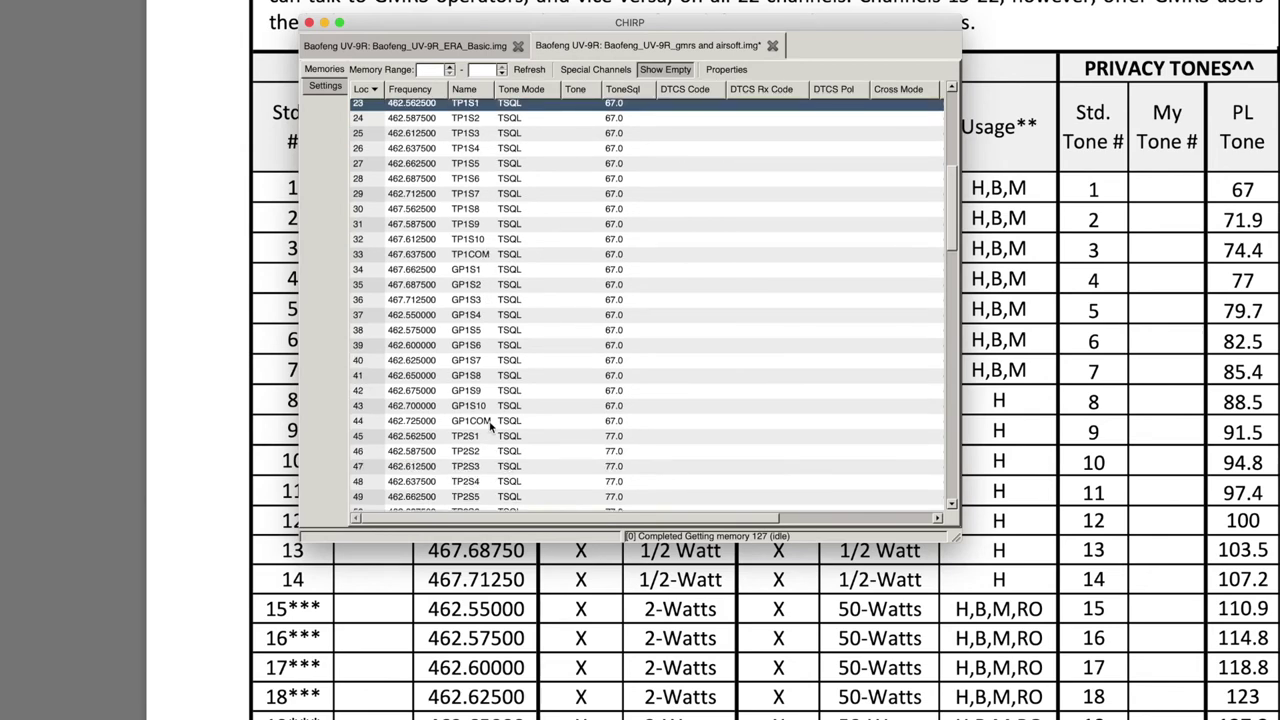
left_click(487, 425, "shift")
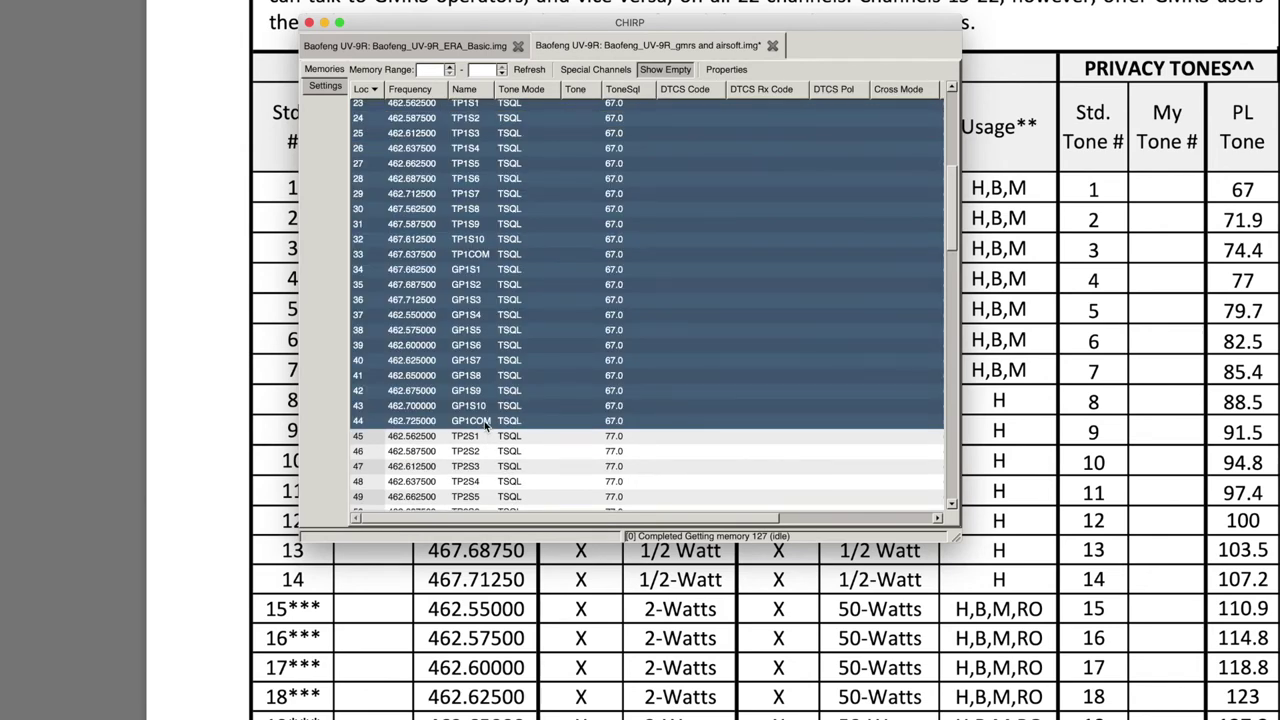
scroll(487, 425, "up", 1)
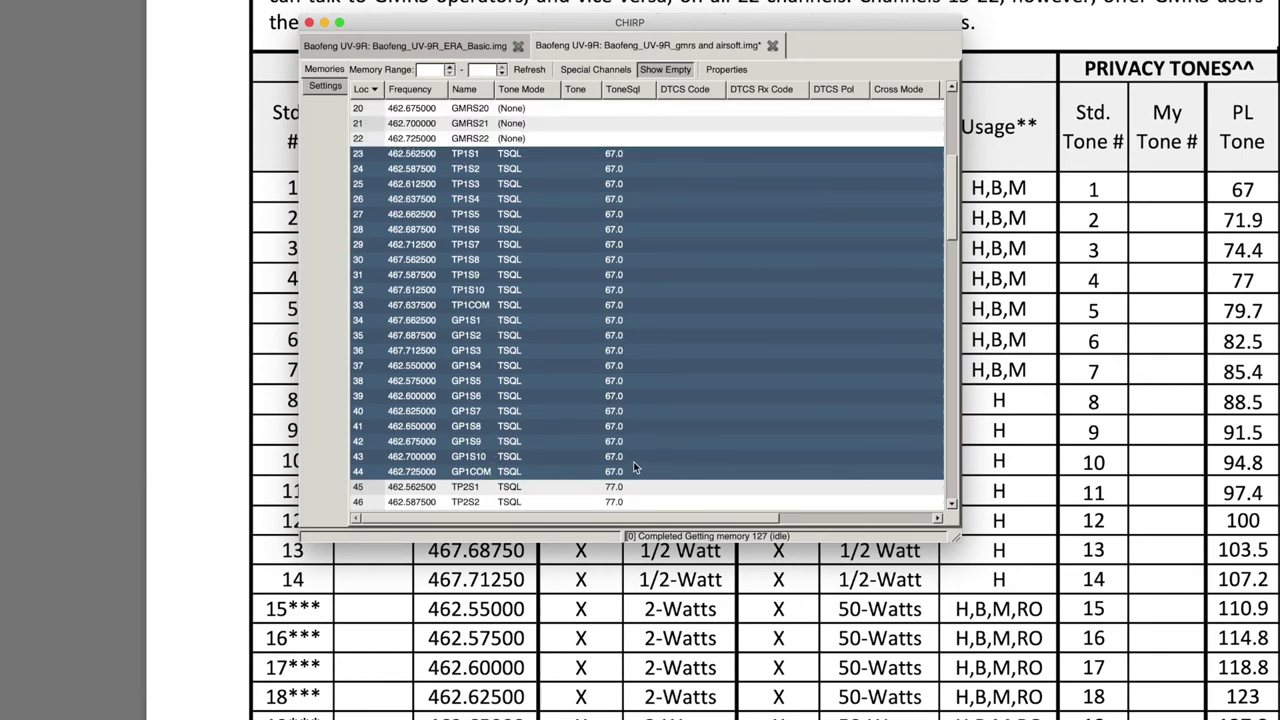
right_click(555, 330)
left_click(600, 478)
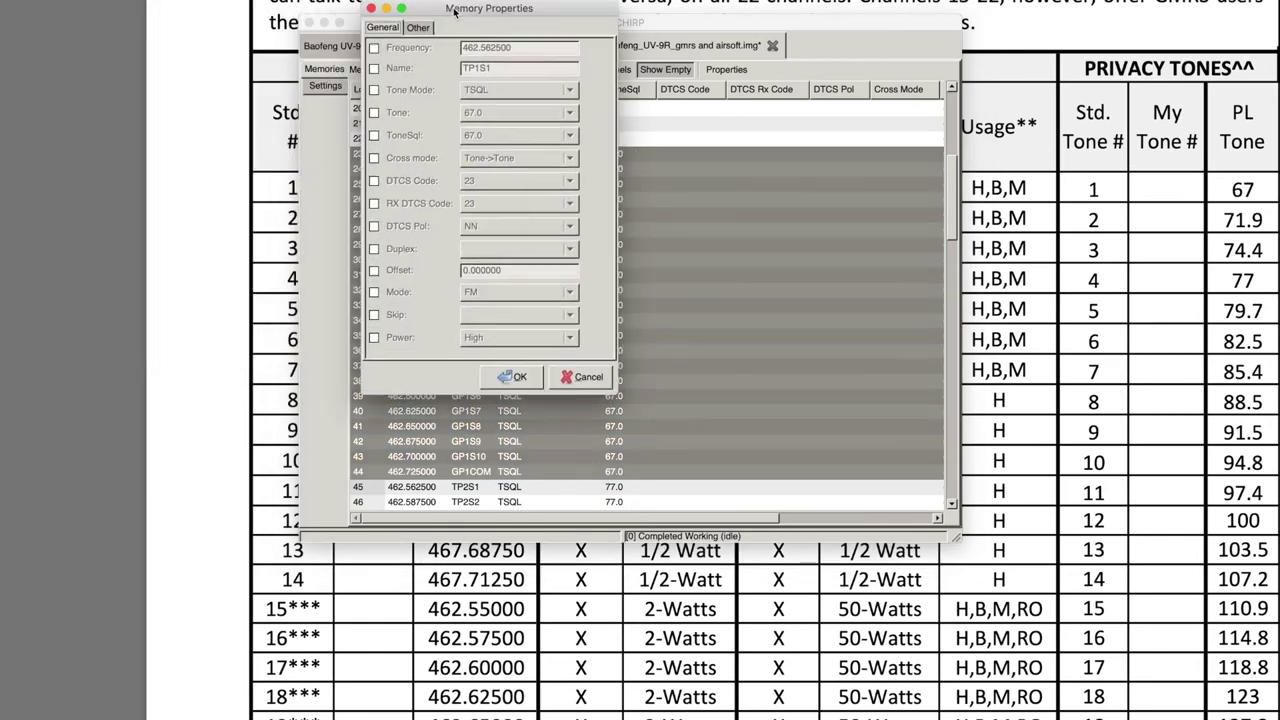
left_click(556, 139)
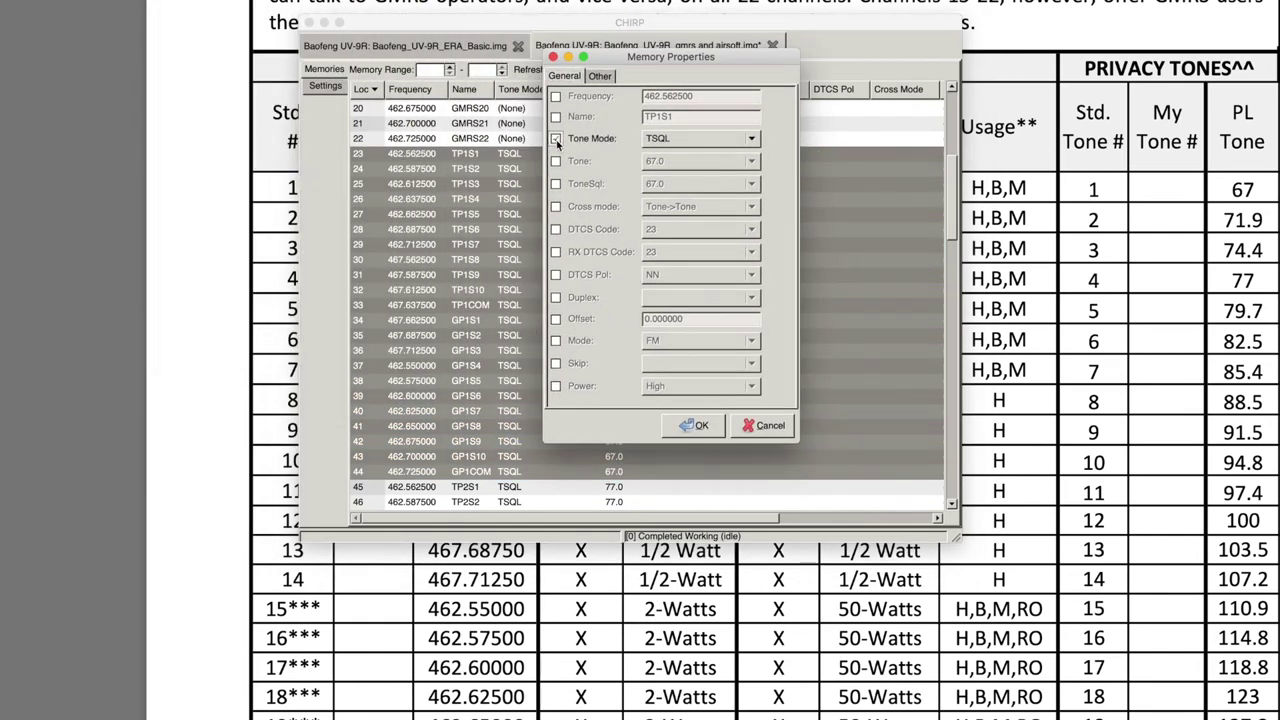
left_click(556, 162)
left_click(556, 184)
left_click(556, 207)
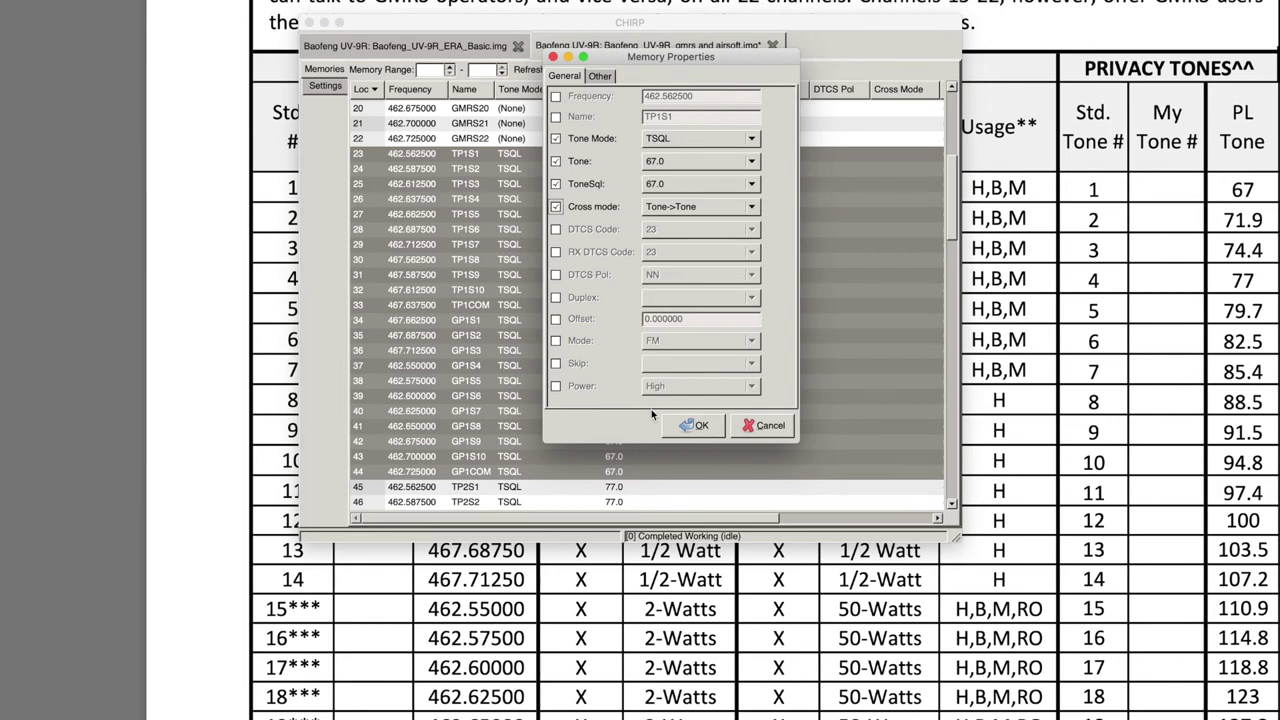
left_click(755, 427)
Inspect the Tone Mode choices in the properties of memory 9 (GMRS 9) and close them without saving changes.
left_click(440, 292)
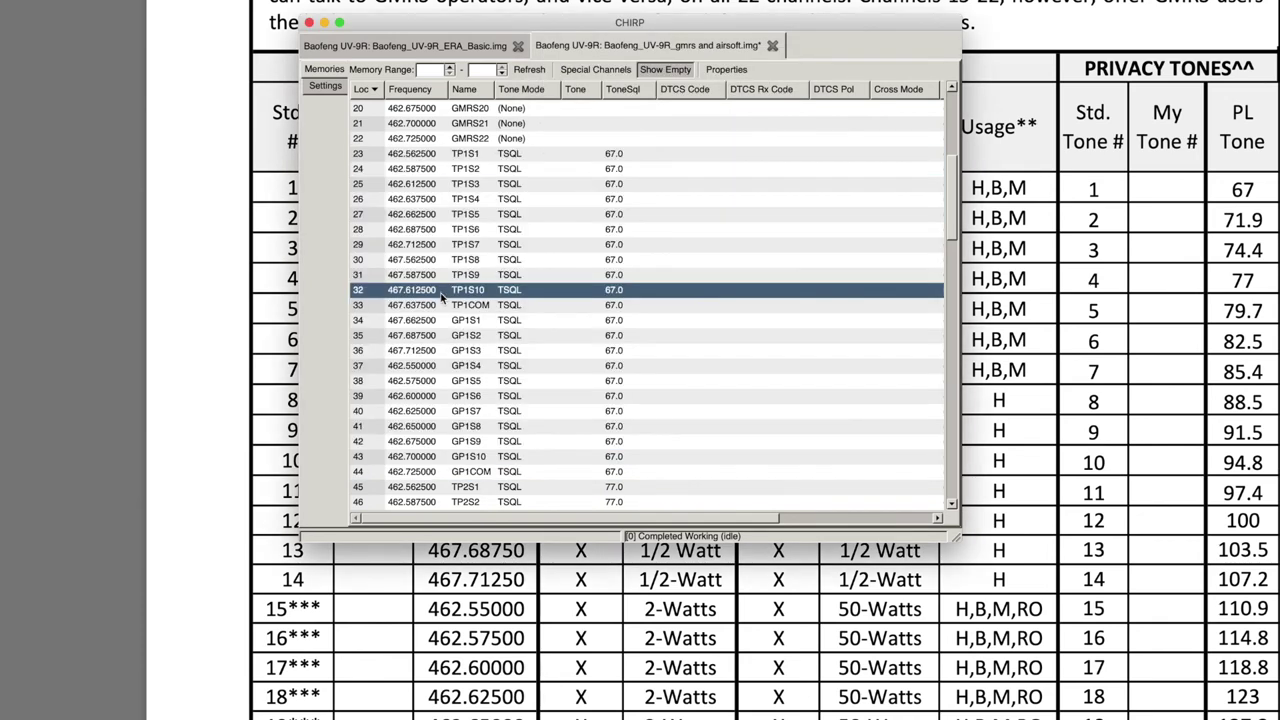
scroll(462, 285, "up", 5)
right_click(455, 243)
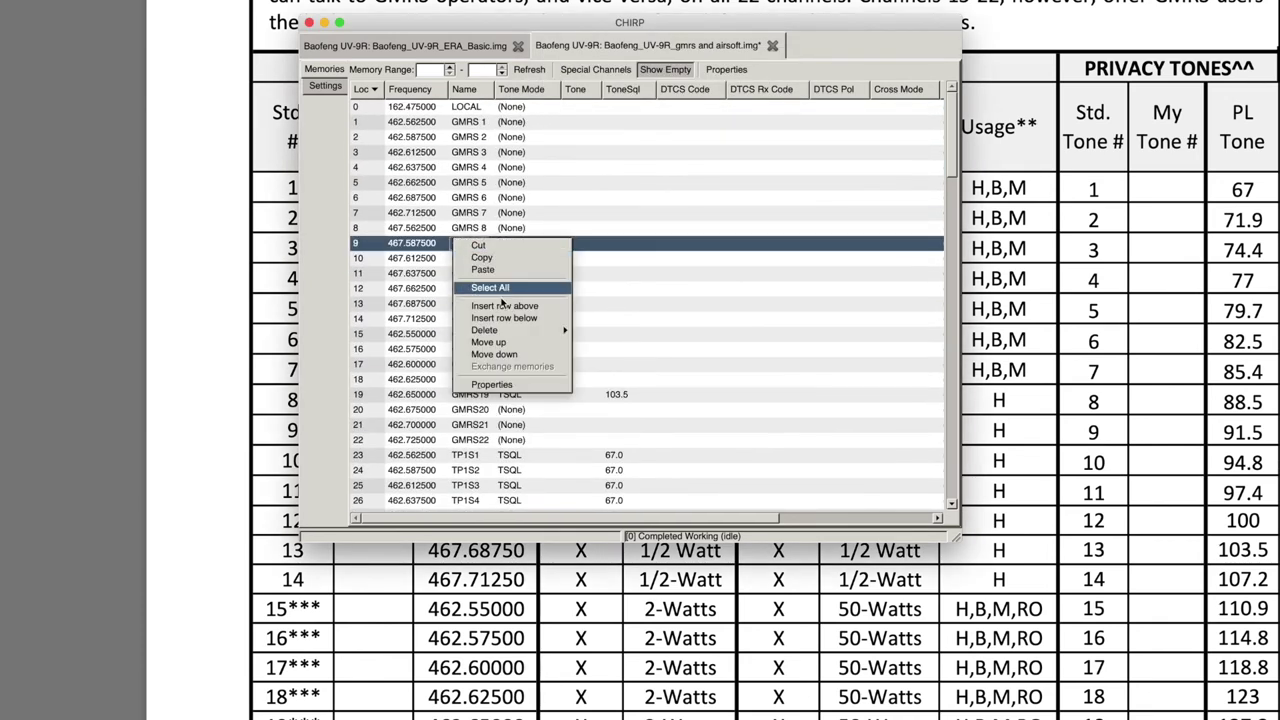
left_click(504, 384)
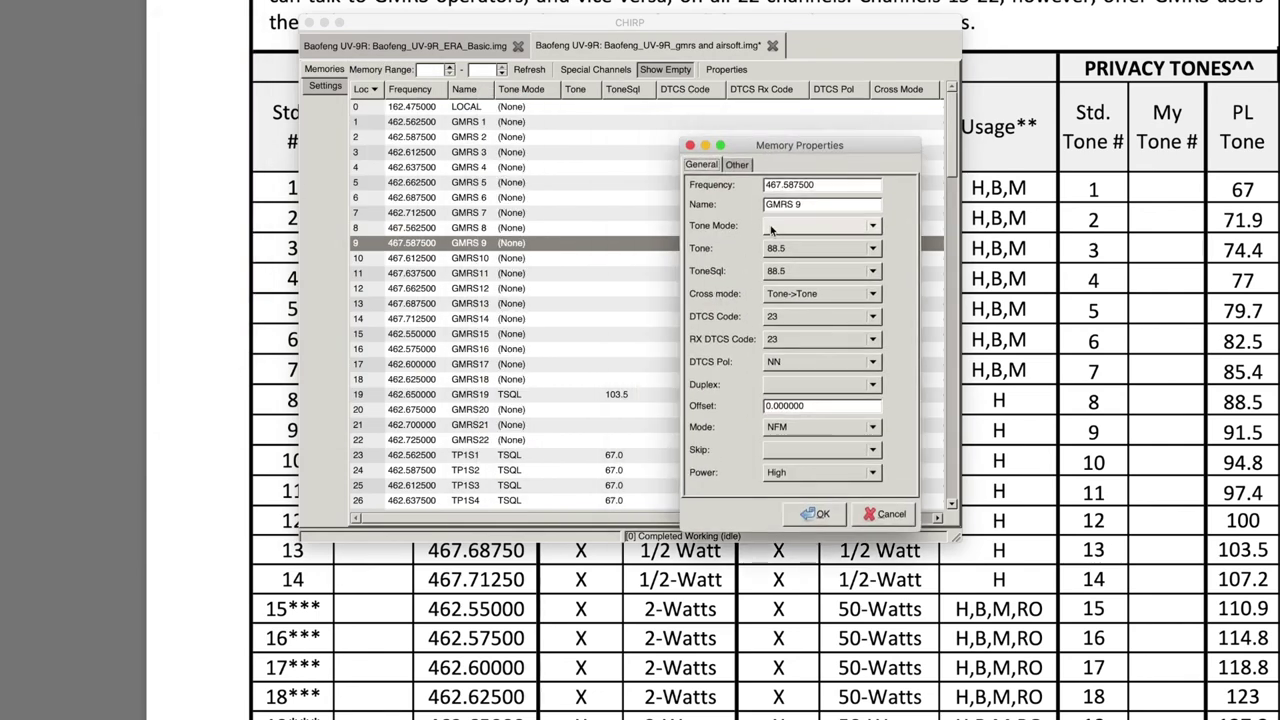
left_click(771, 228)
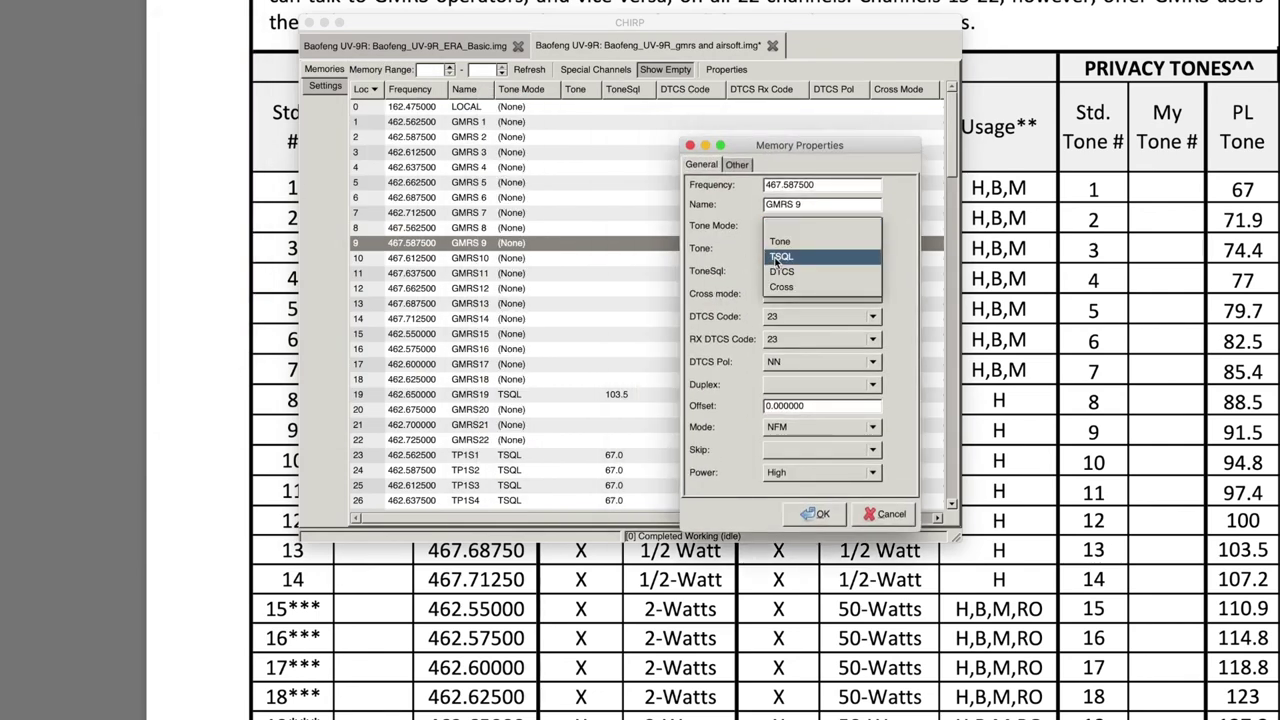
left_click(777, 261)
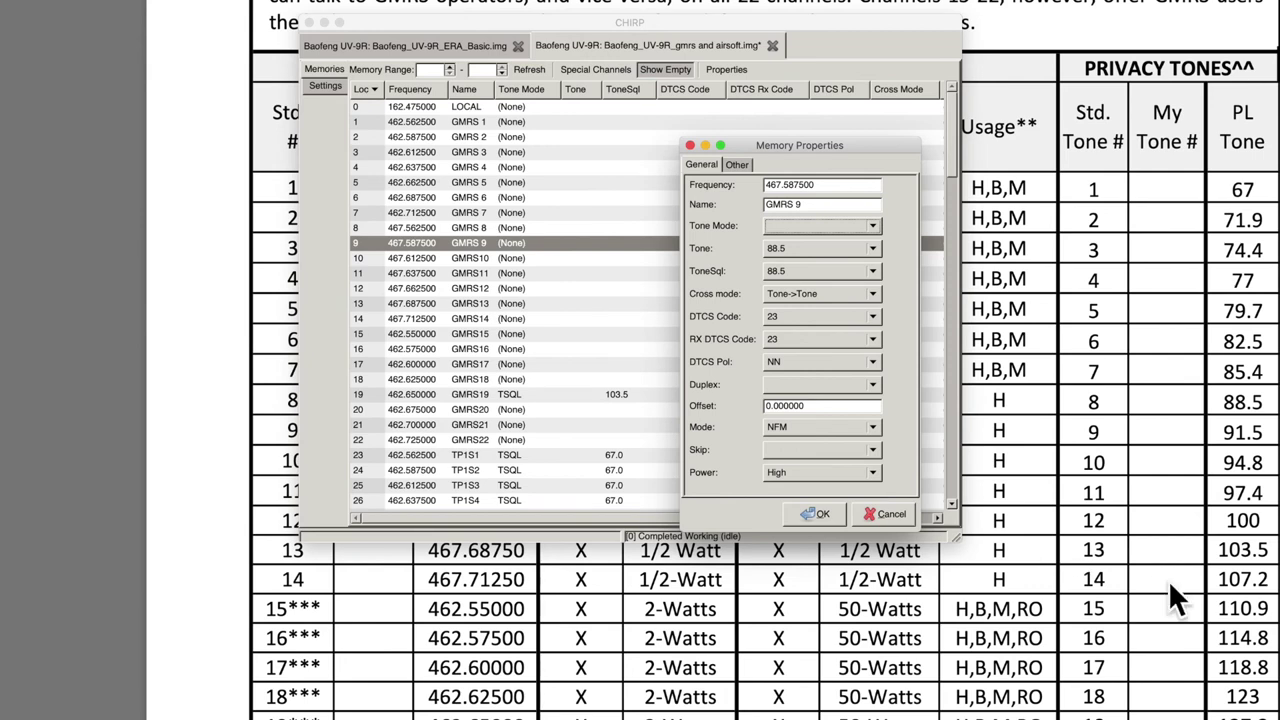
scroll(1186, 606, "down", 5)
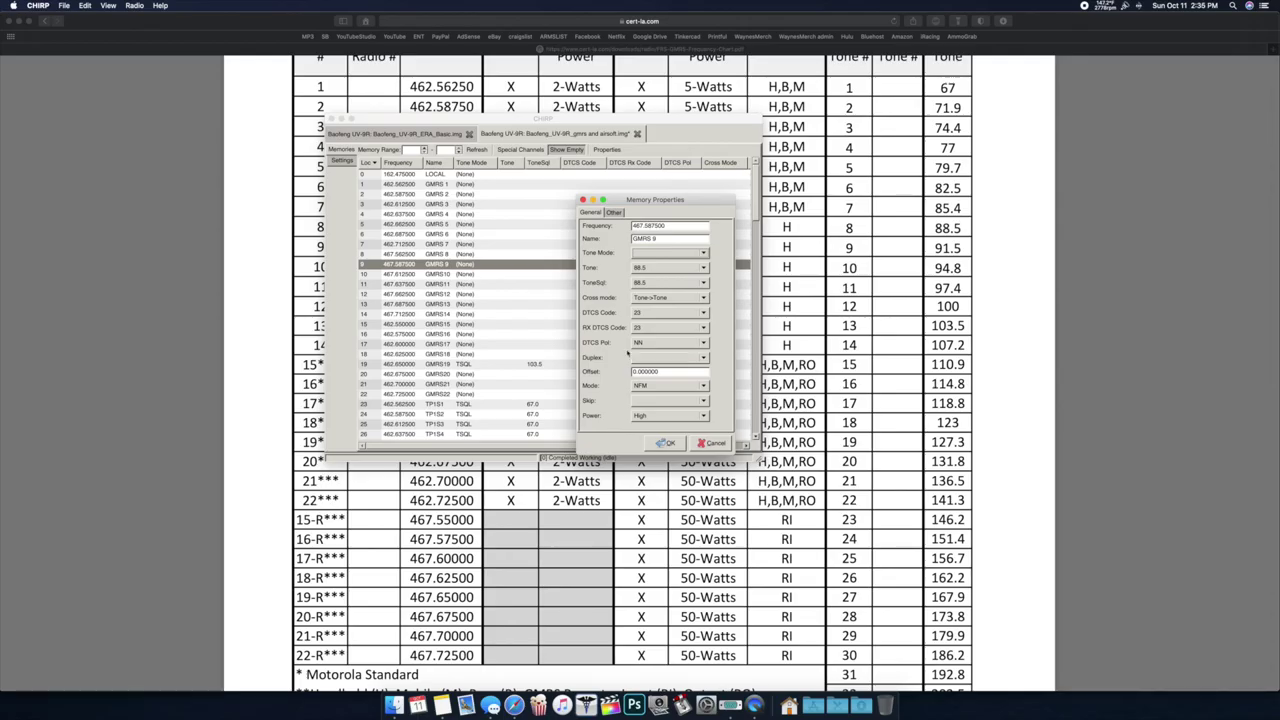
left_click(713, 443)
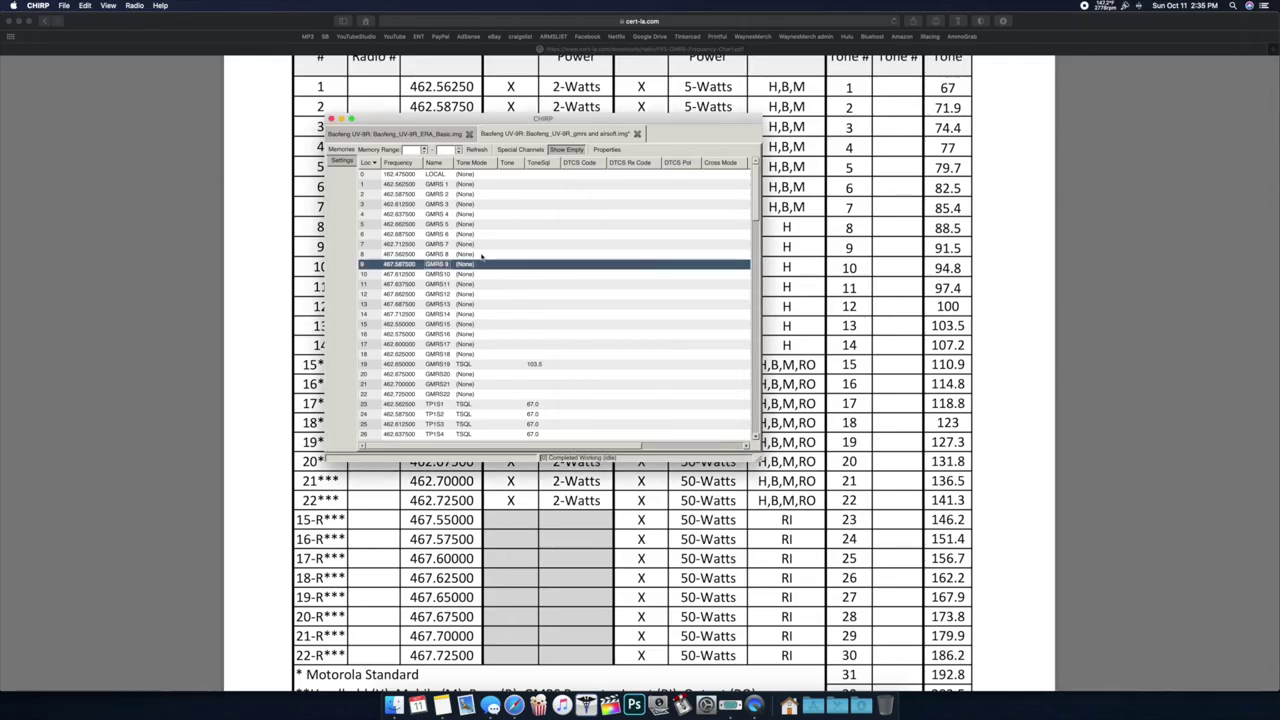
Review the port, vendor and model choices for uploading the GMRS and airsoft image to the radio, and cancel the upload.
left_click(133, 6)
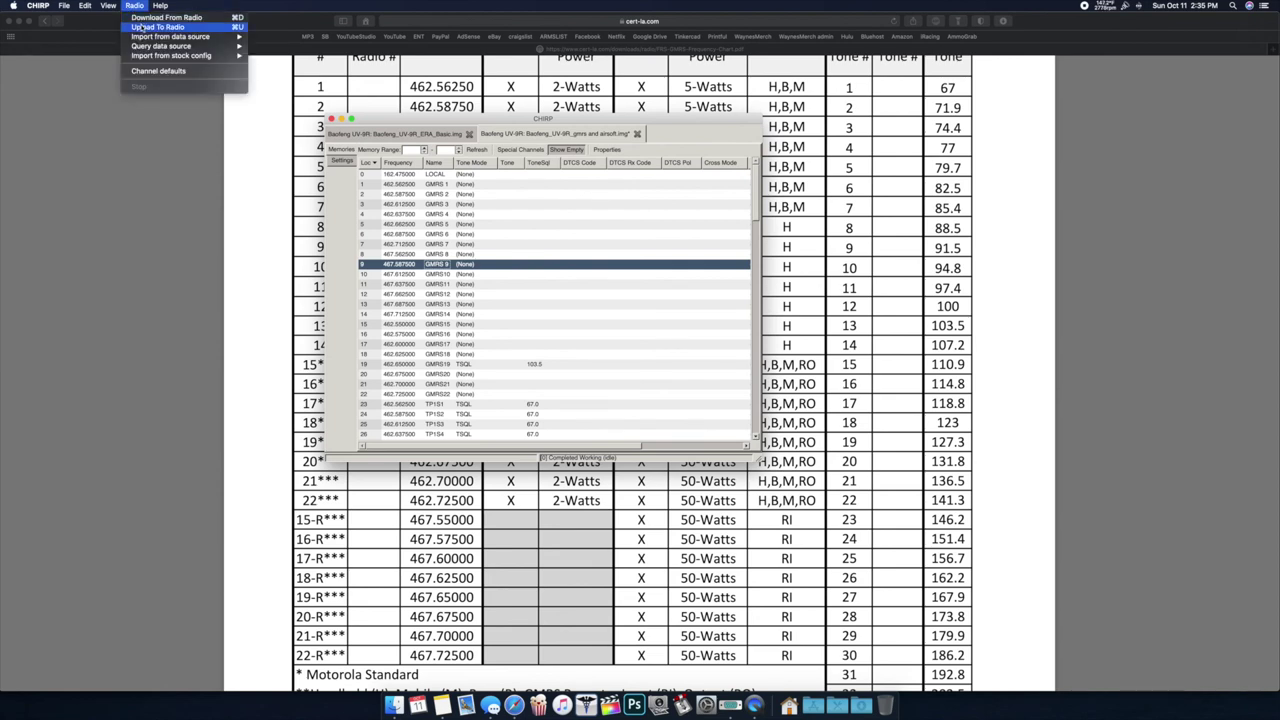
left_click(493, 133)
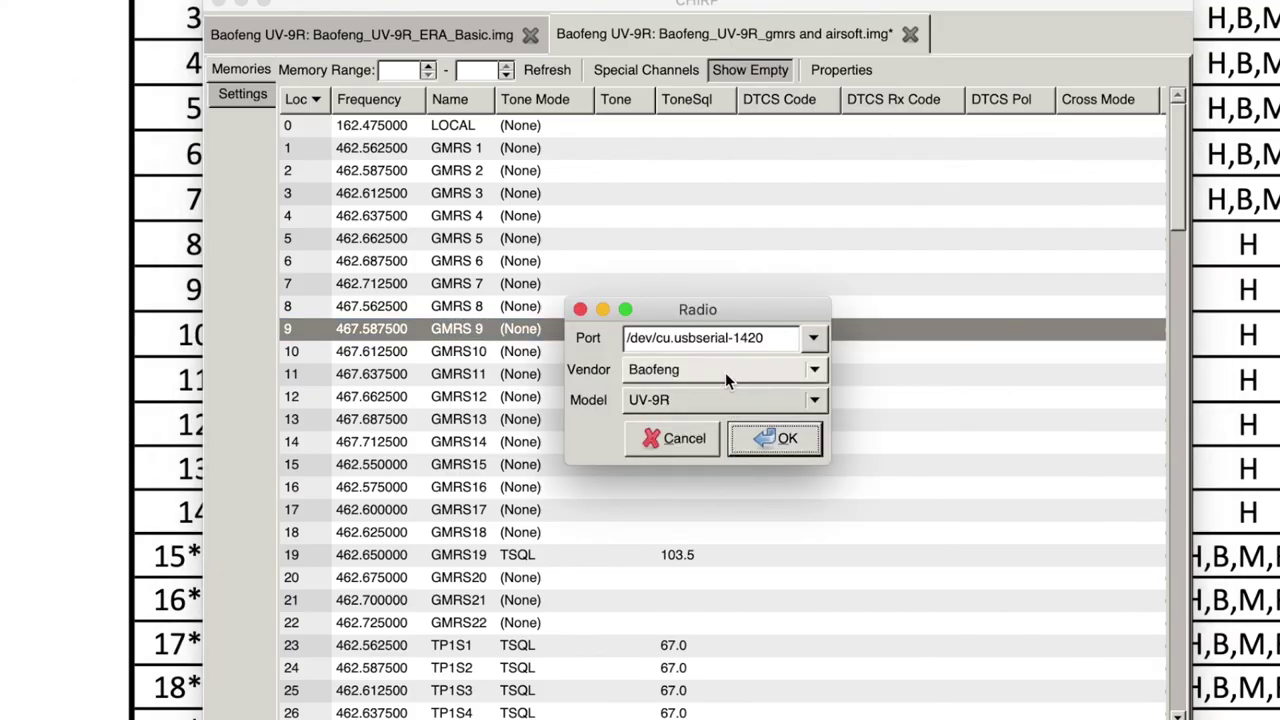
left_click(698, 398)
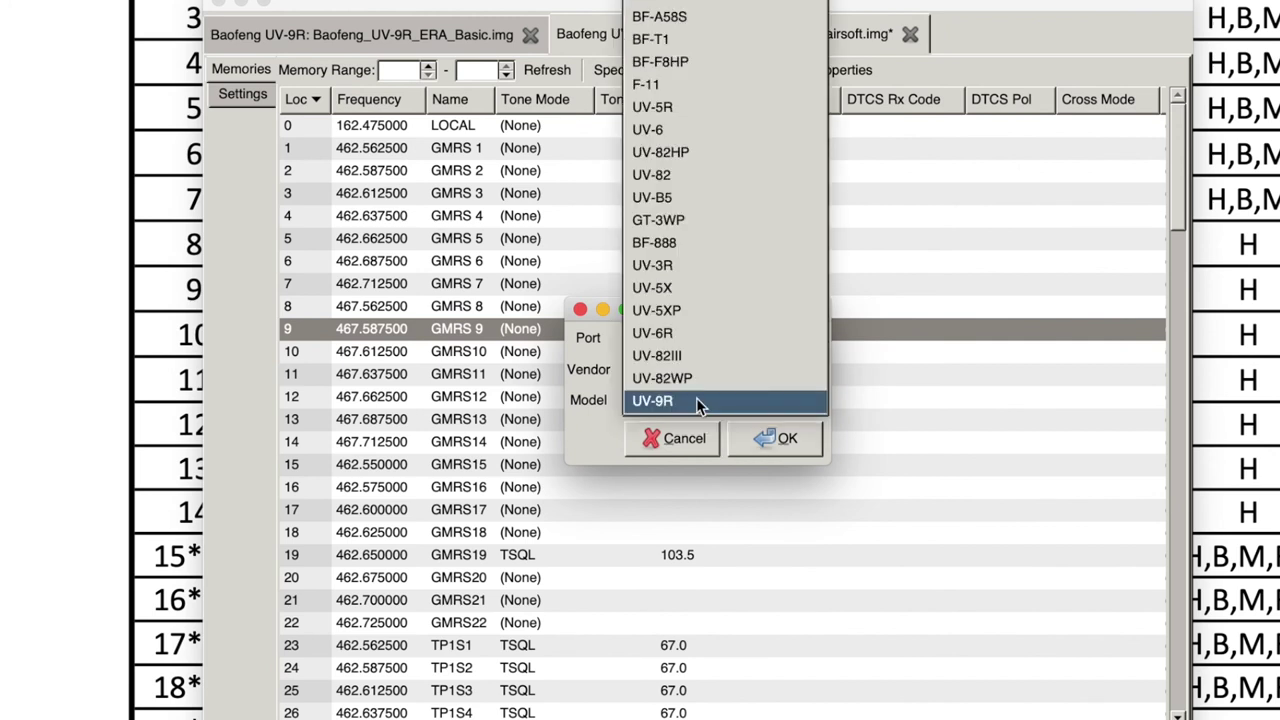
left_click(696, 397)
left_click(701, 372)
left_click(701, 370)
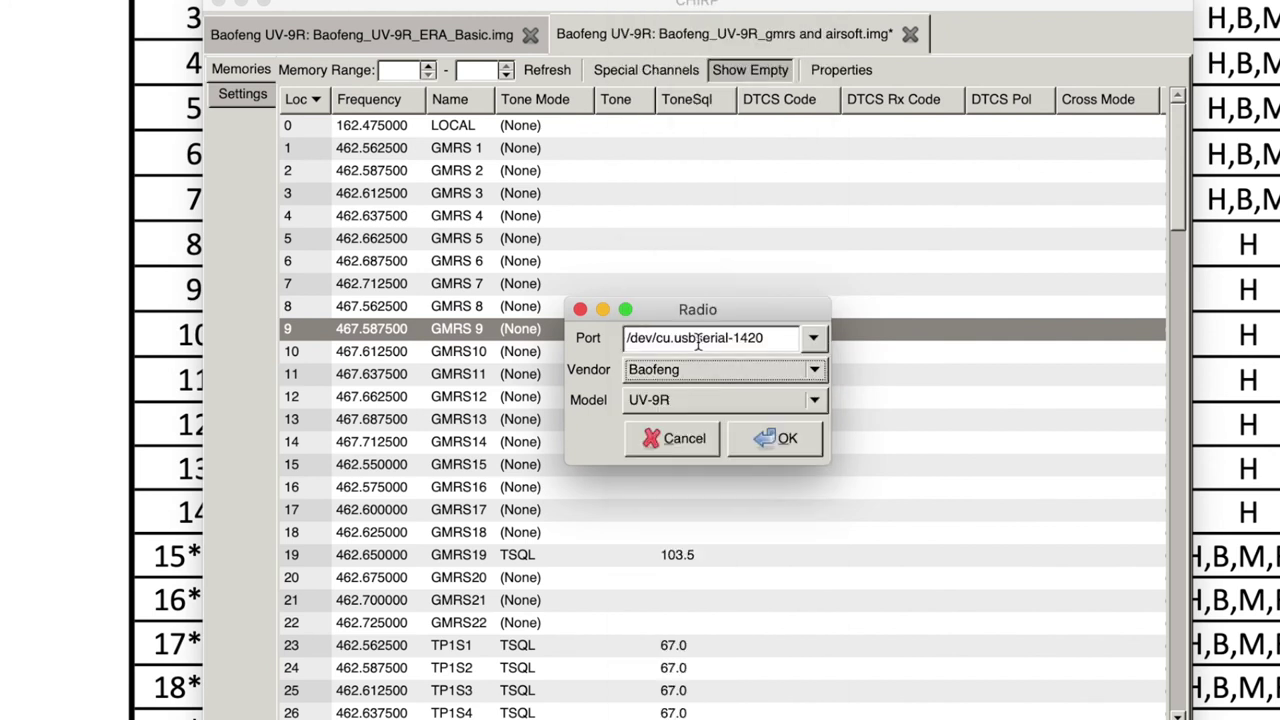
left_click(812, 339)
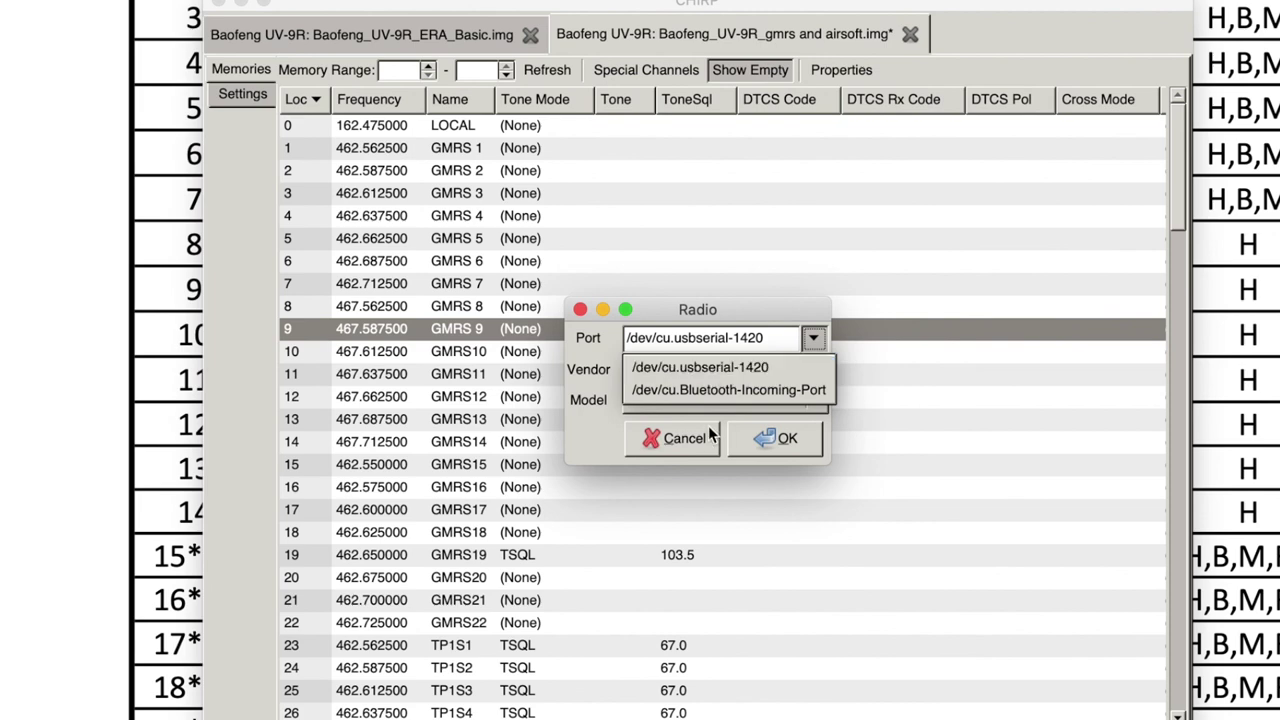
left_click(699, 438)
left_click(699, 438)
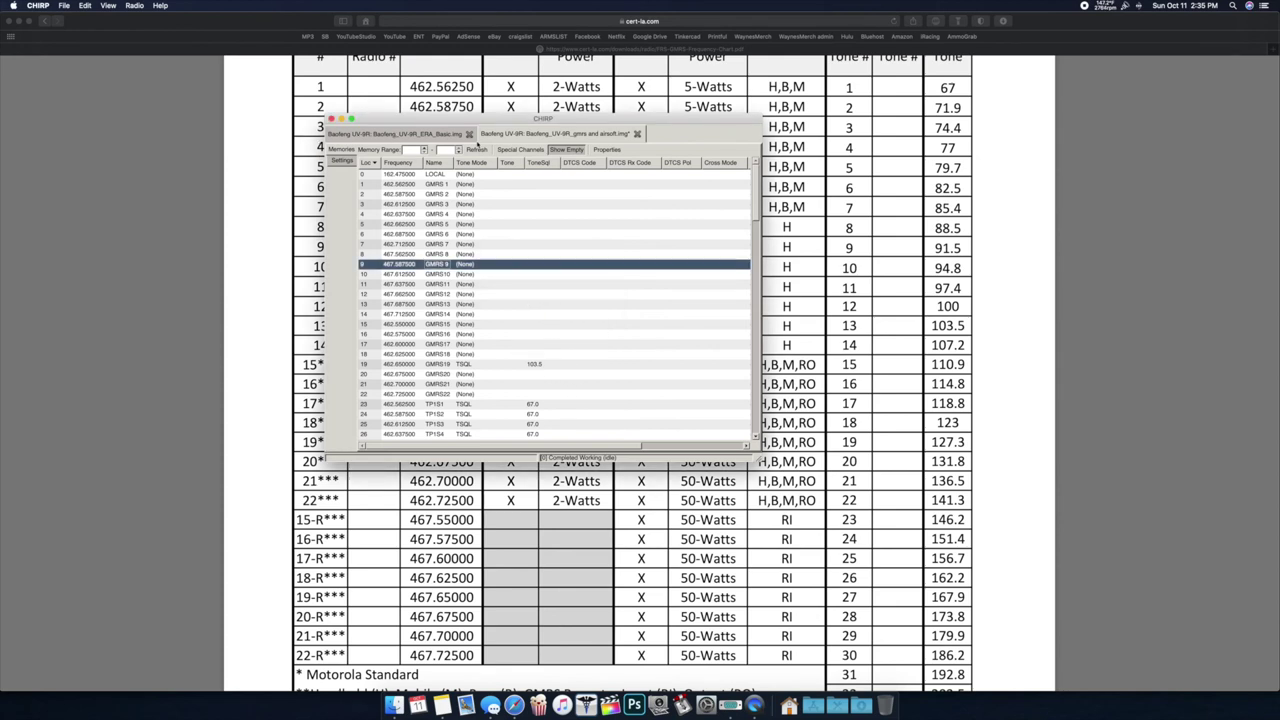